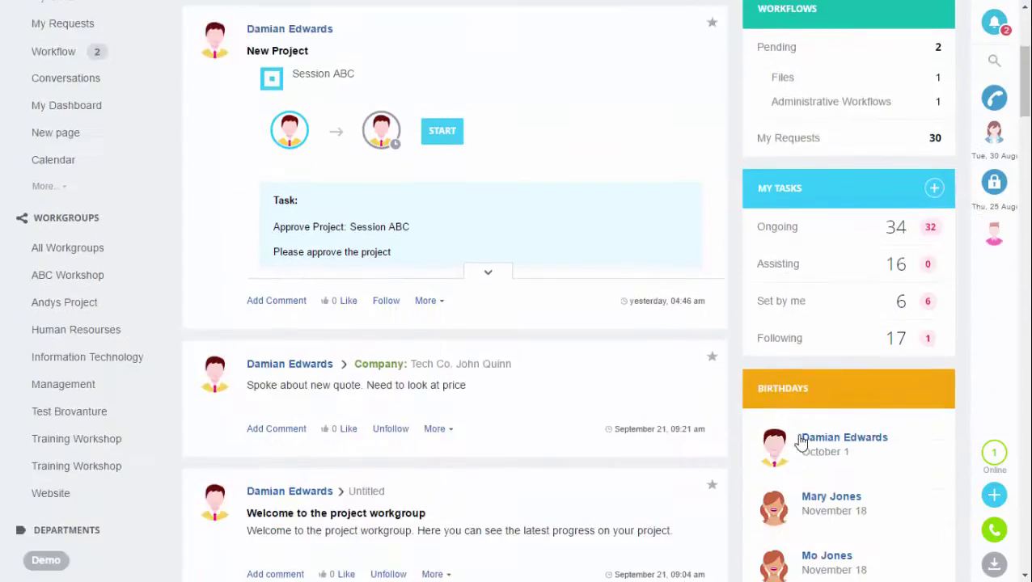
scroll(162, 361, "down", 6)
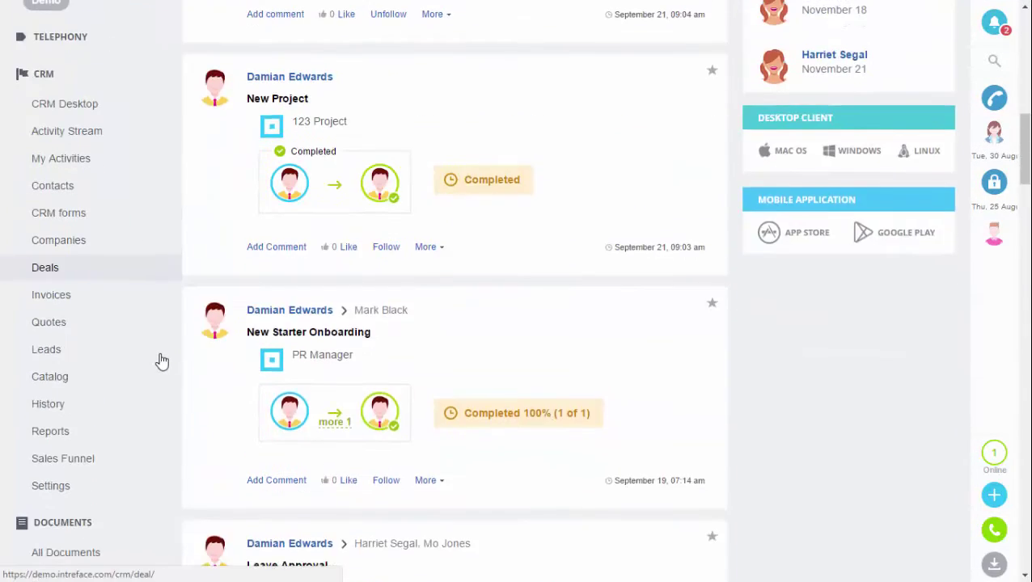
Step: Scroll the left sidebar down to the CRM section and open its Settings
left_click(114, 336)
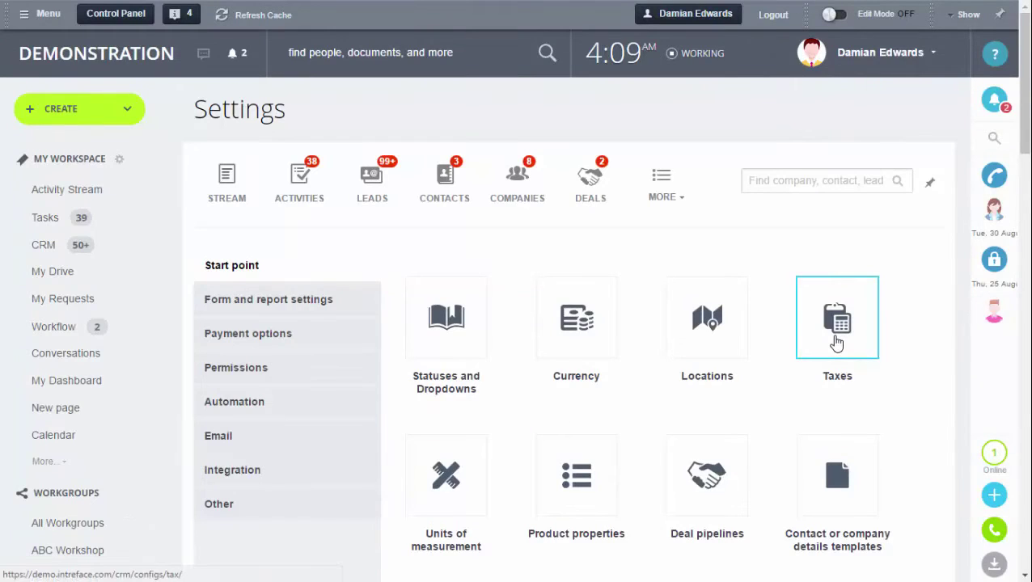
Step: In Taxes settings, save 'Location-dependent tax (sales tax)' as the tax type
left_click(836, 343)
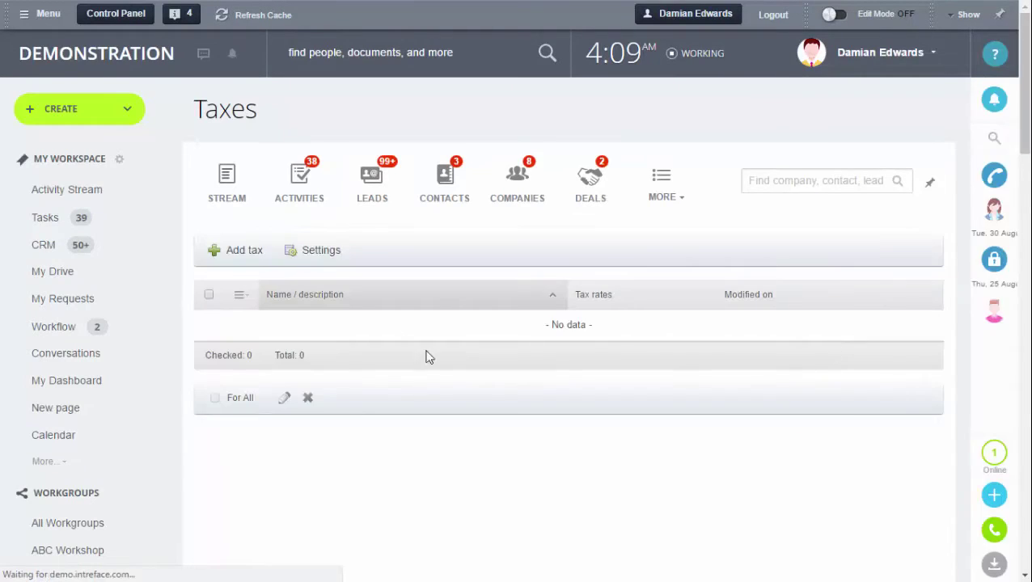
left_click(320, 252)
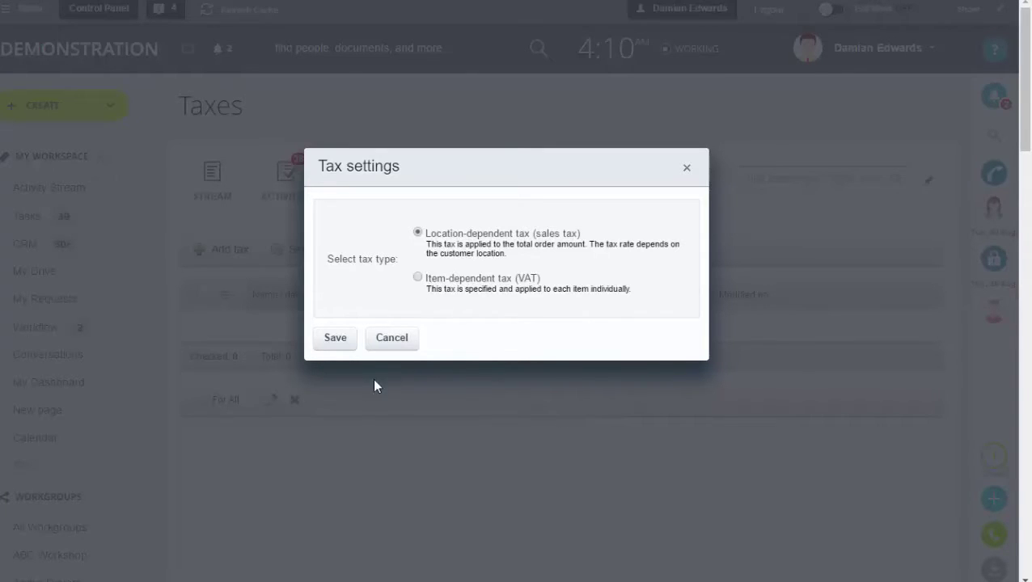
left_click(336, 339)
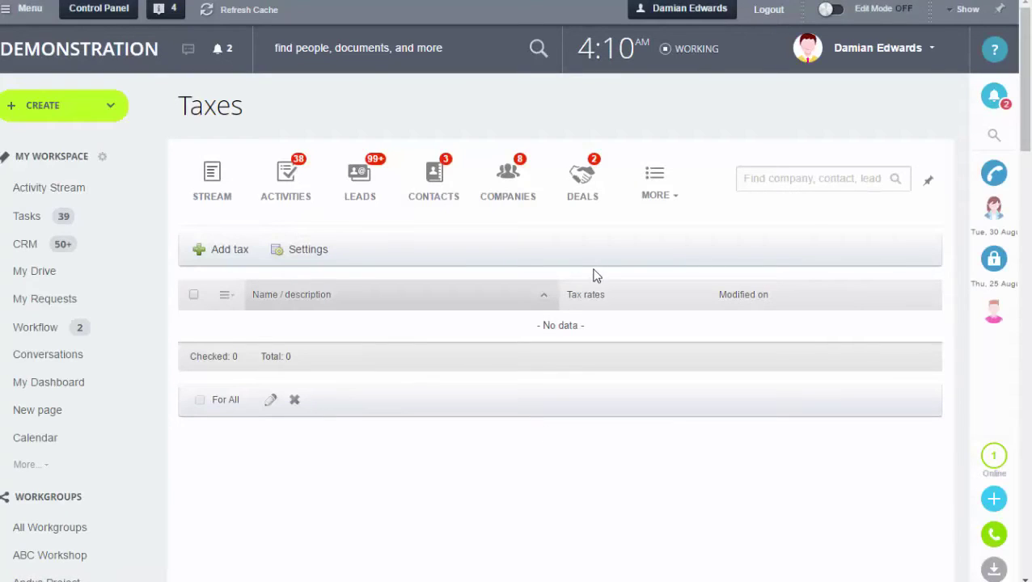
left_click(661, 202)
Step: Go to the Locations list in the CRM settings
left_click(663, 495)
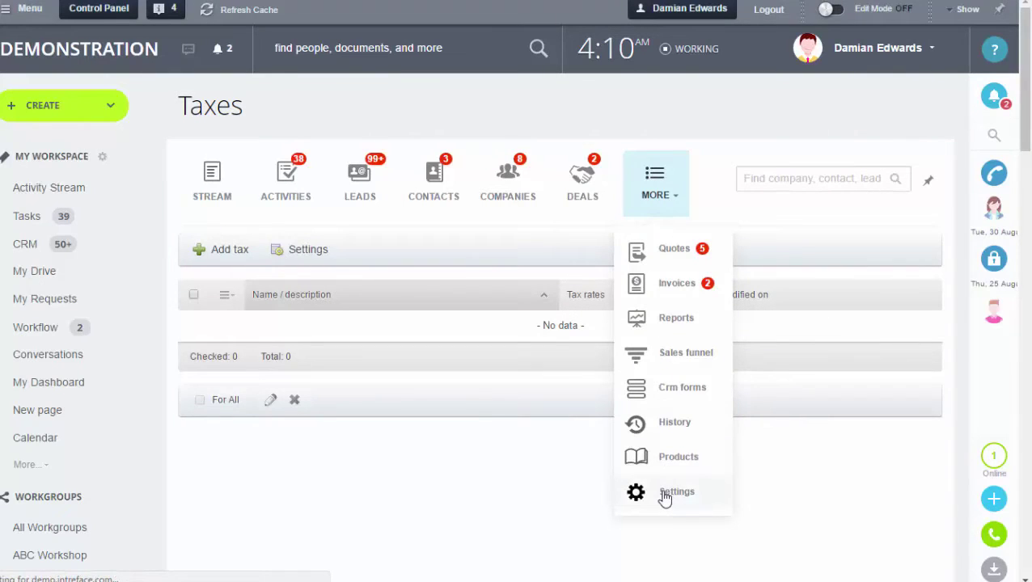
left_click(704, 322)
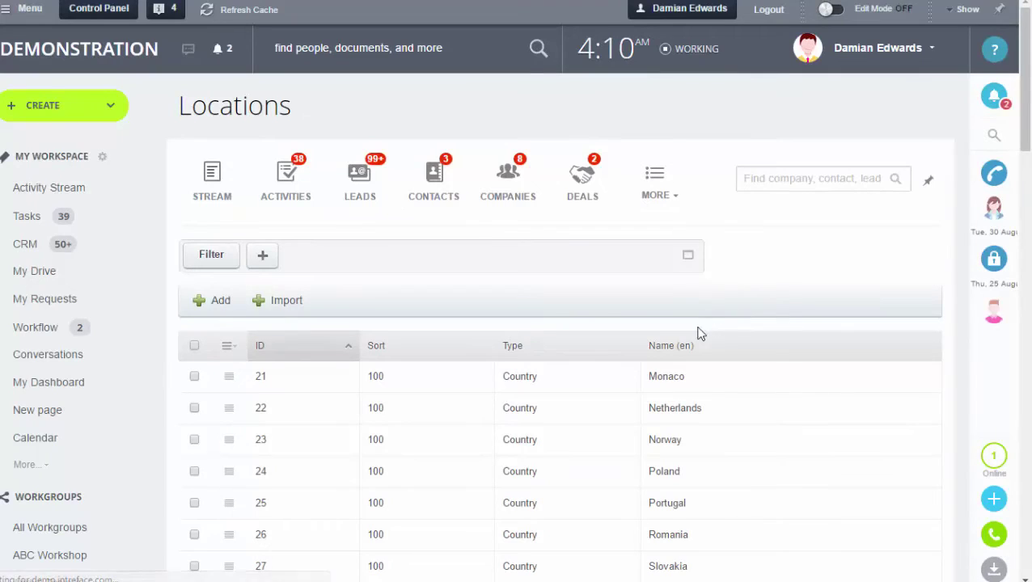
scroll(791, 388, "down", 7)
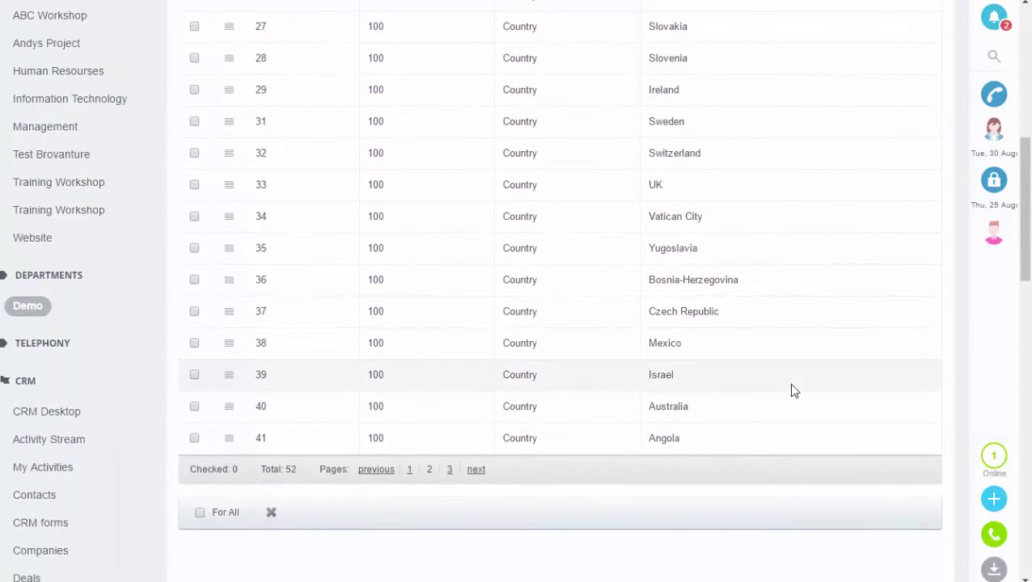
scroll(793, 391, "up", 6)
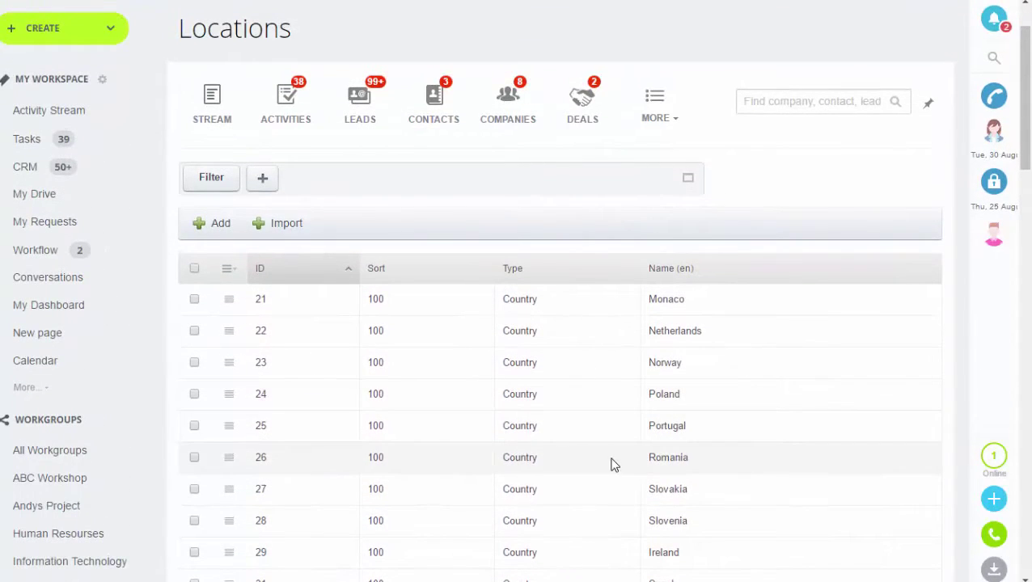
Step: Add a location of type Country with the English name Spain and save it
left_click(219, 229)
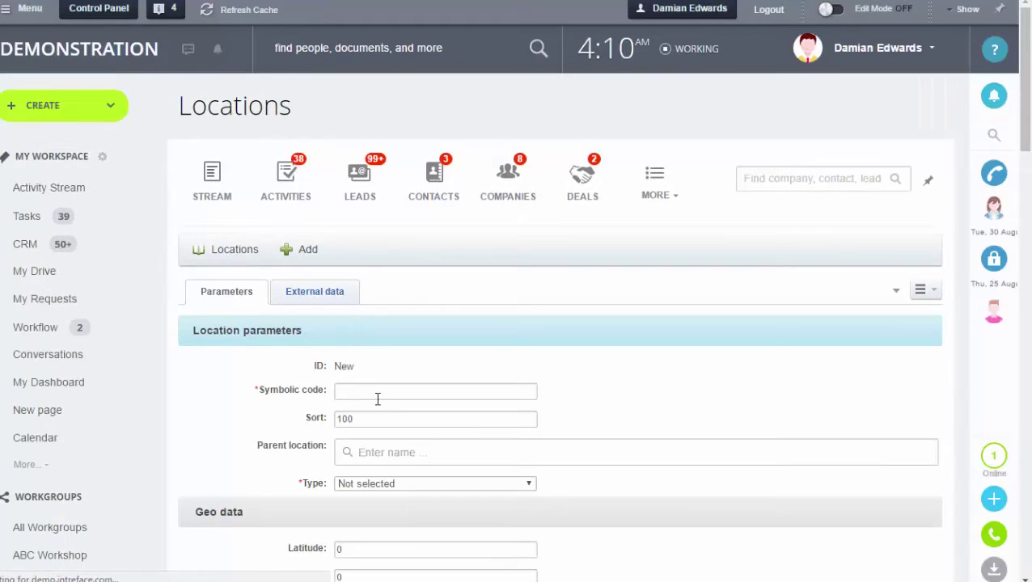
left_click(371, 388)
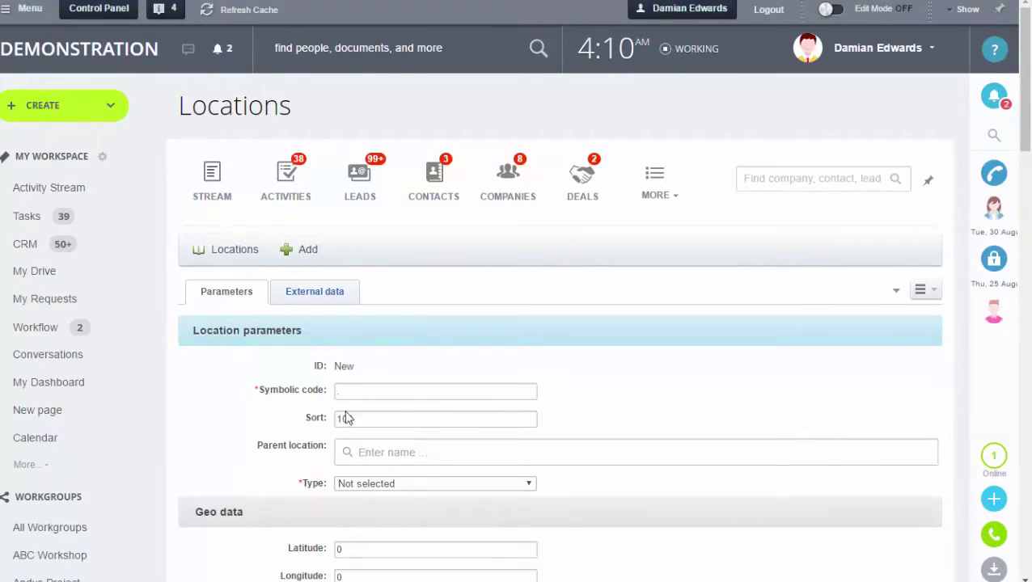
left_click(376, 483)
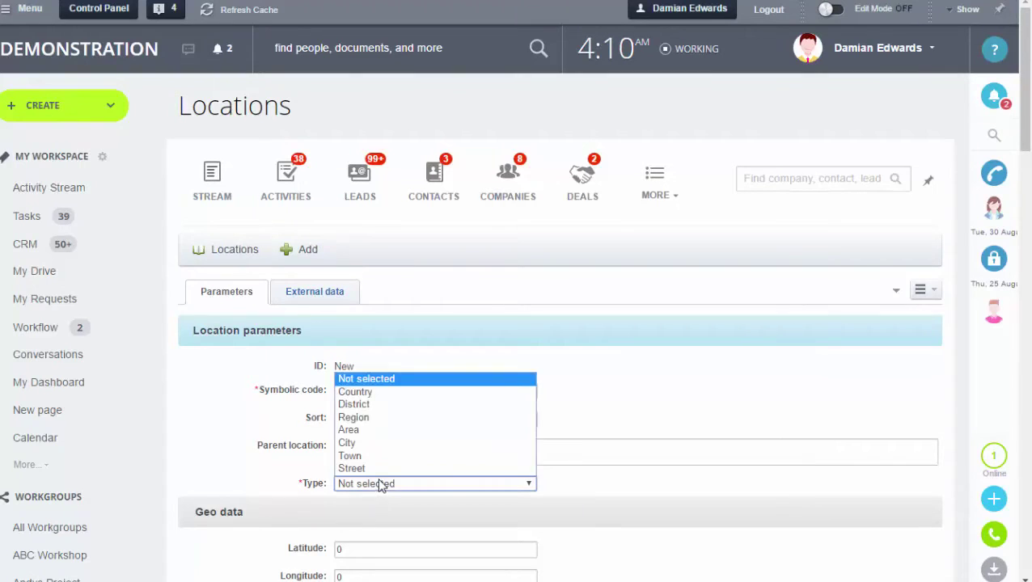
left_click(376, 393)
scroll(647, 549, "down", 2)
scroll(620, 519, "down", 2)
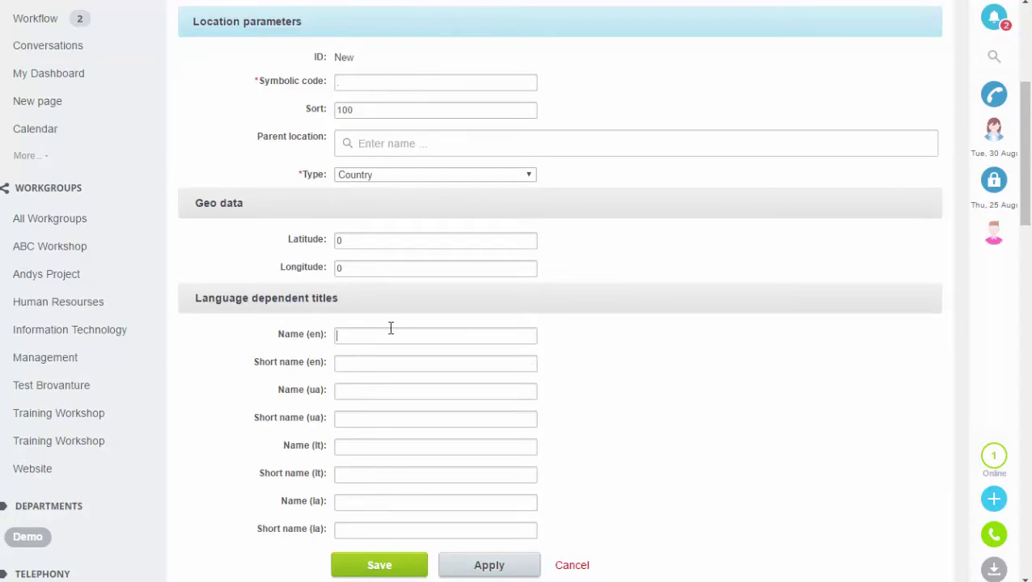
type("Spain")
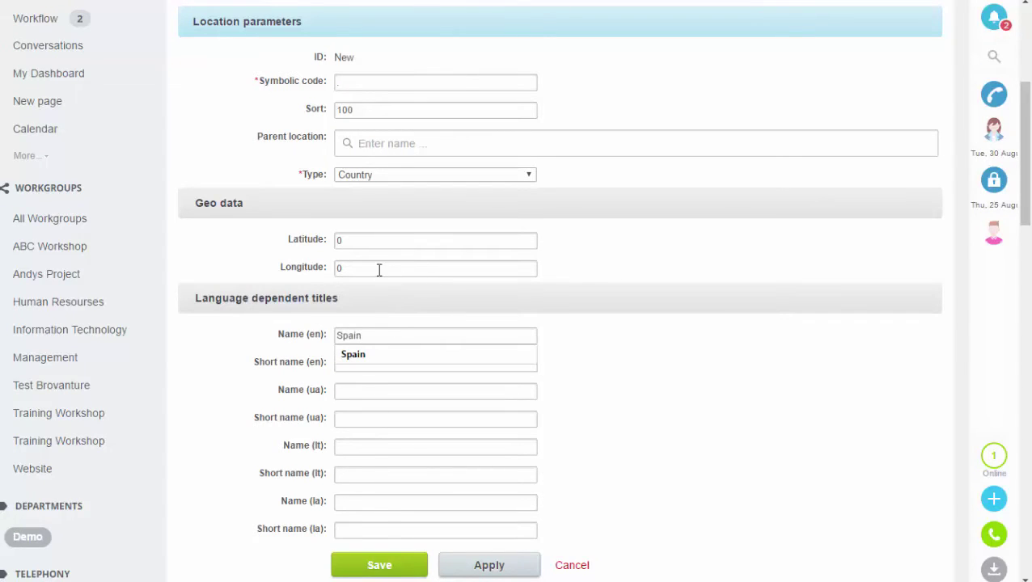
left_click(387, 562)
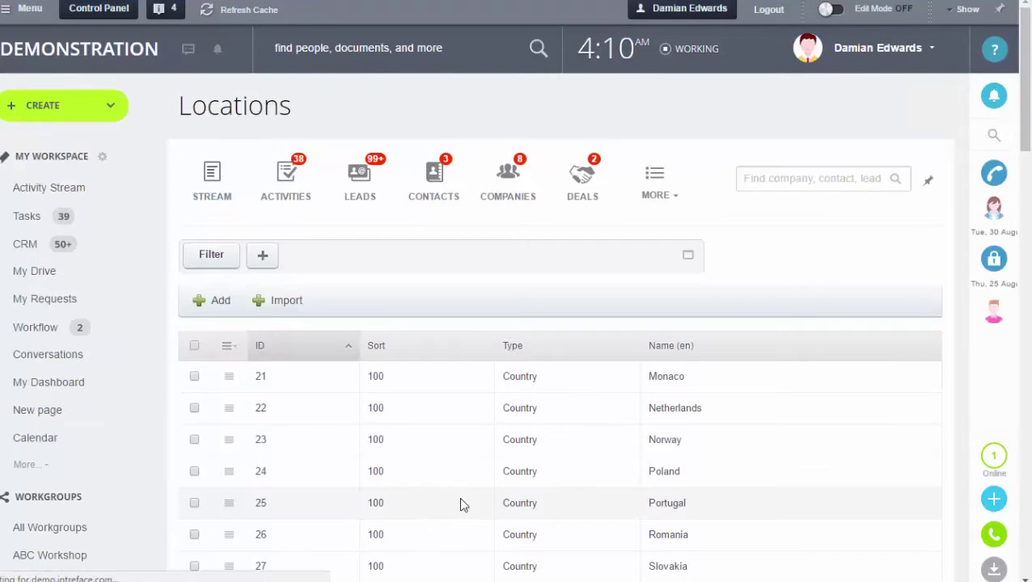
Step: Create a tax named Spain in the Taxes list, save it, and open its record
left_click(674, 199)
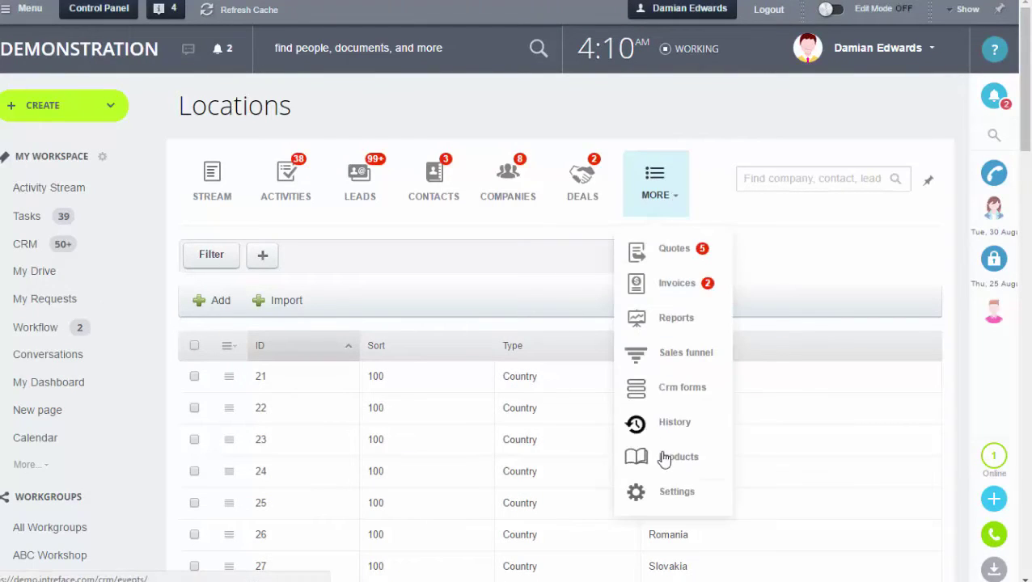
left_click(665, 494)
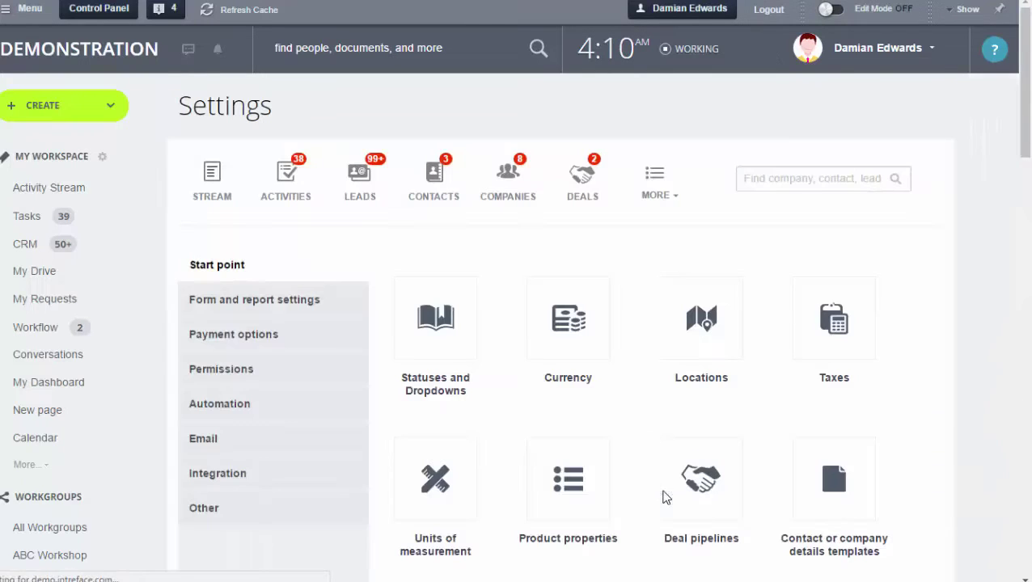
left_click(847, 314)
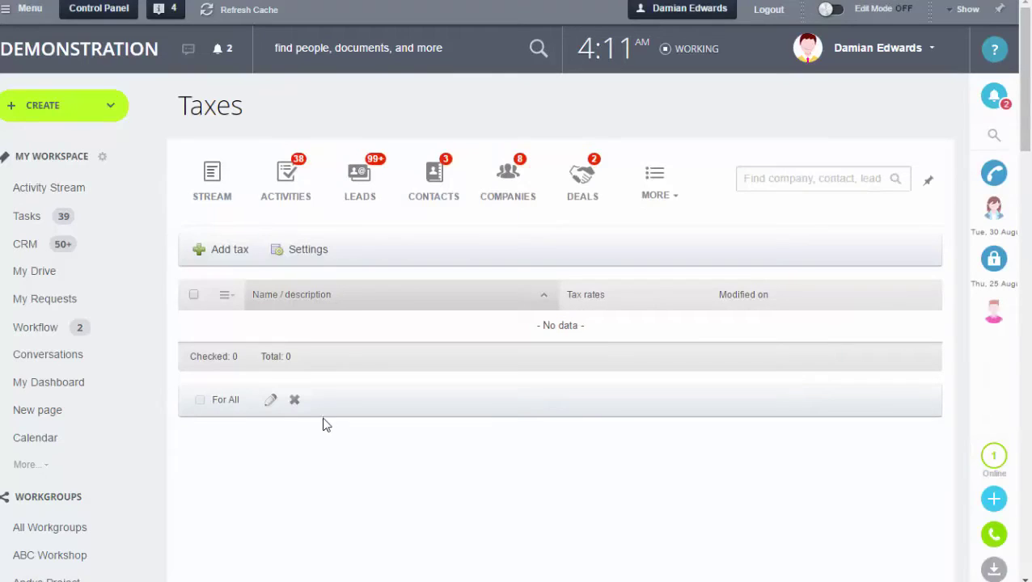
left_click(242, 251)
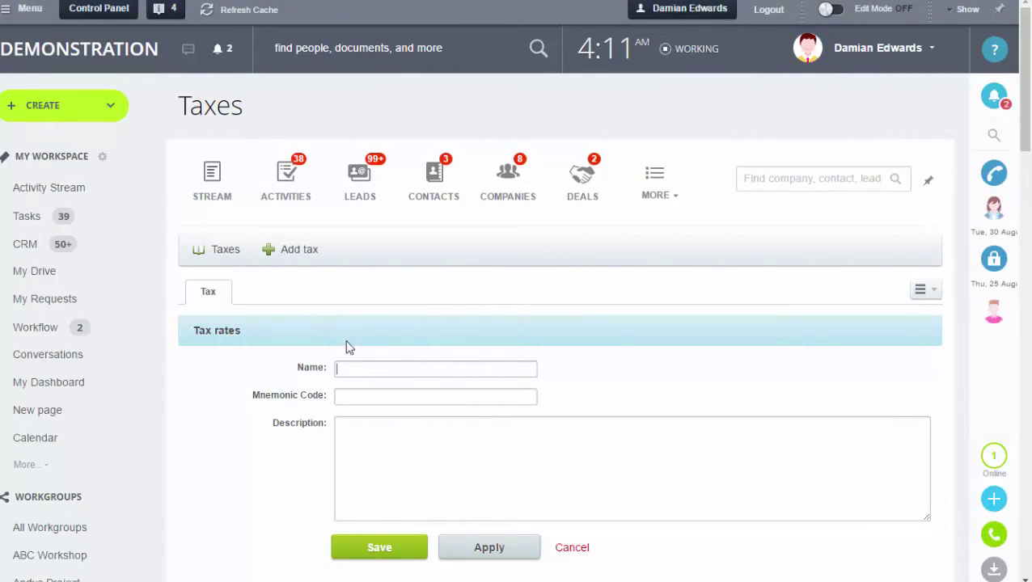
type("Spain")
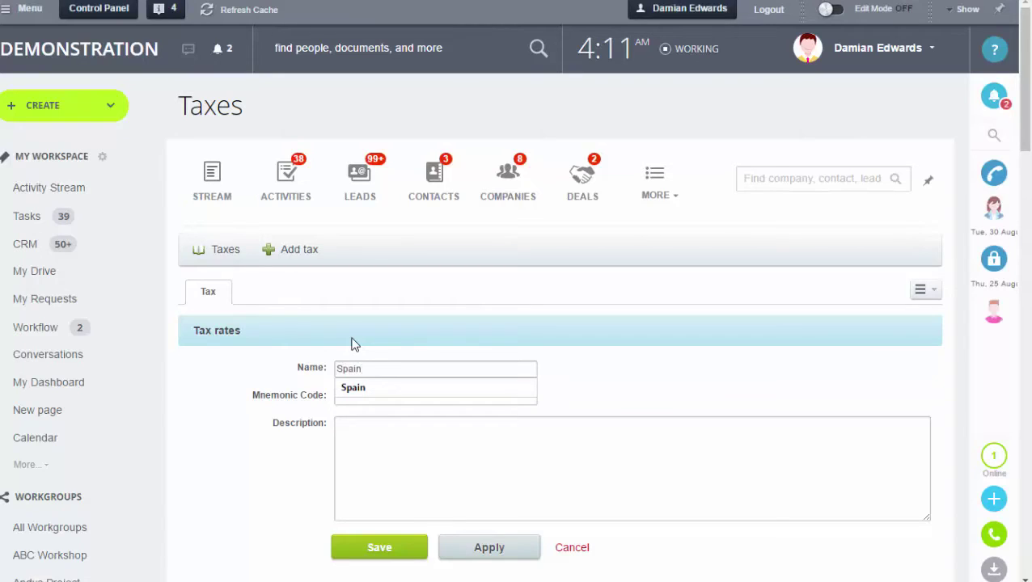
left_click(356, 387)
left_click(380, 552)
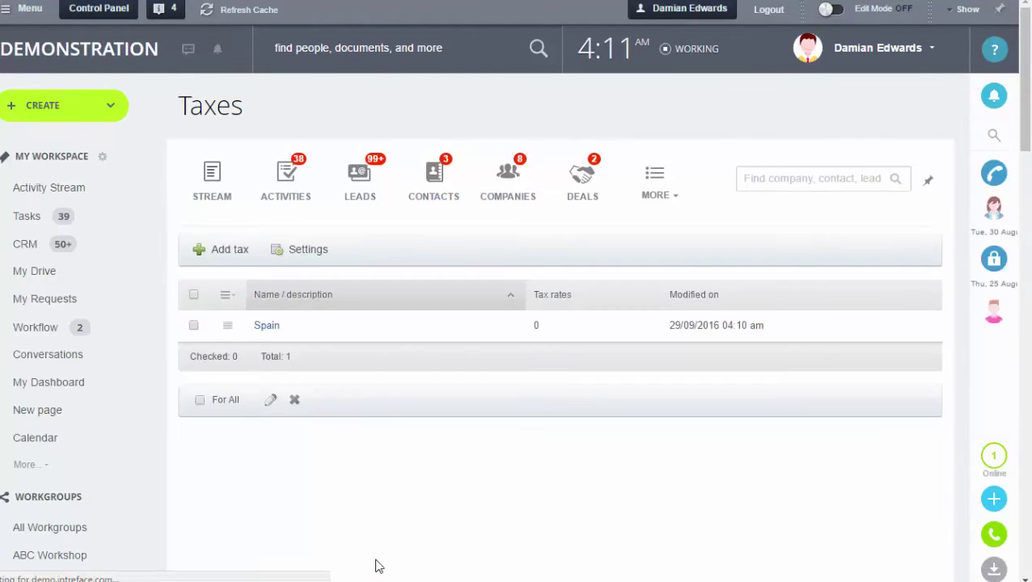
left_click(269, 330)
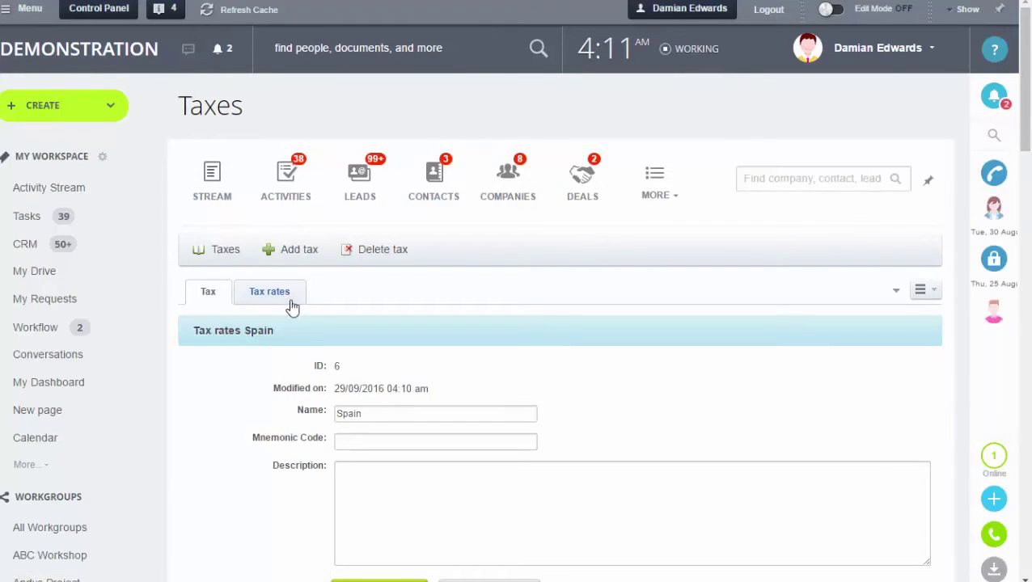
Step: Start a new Spain tax rate for Company clients at 20%
left_click(287, 299)
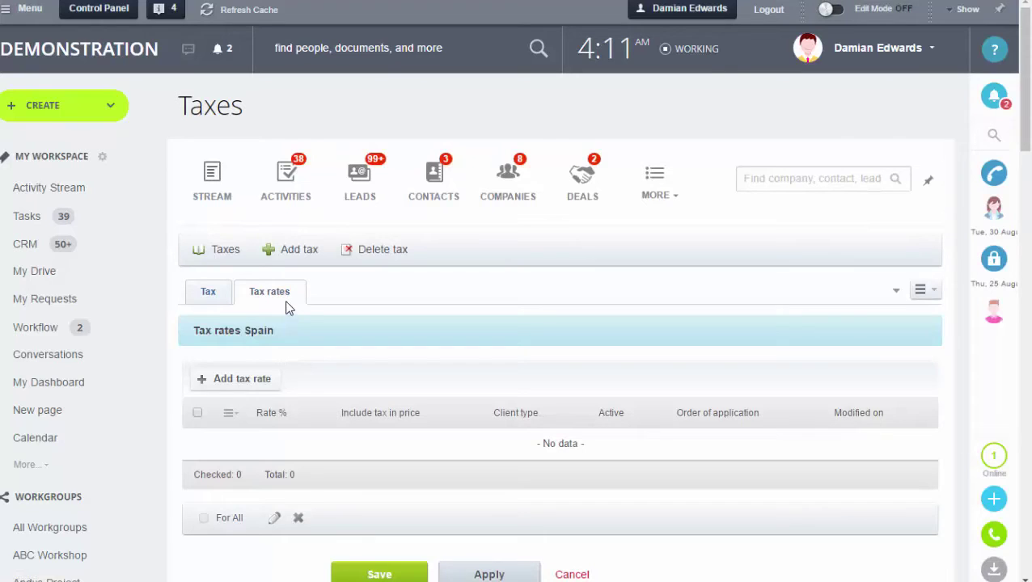
left_click(249, 380)
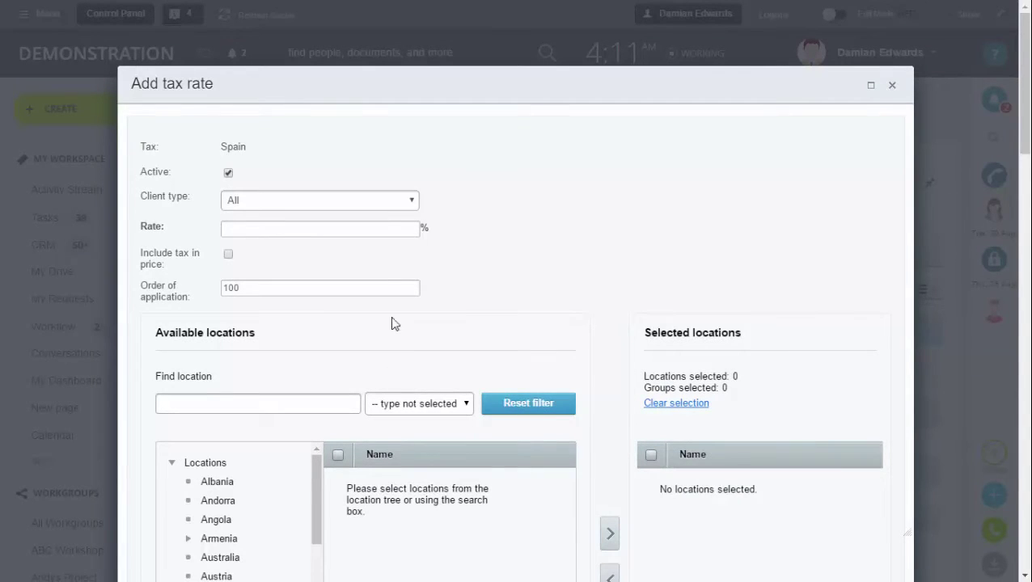
left_click(384, 208)
left_click(357, 231)
left_click(324, 236)
type("20")
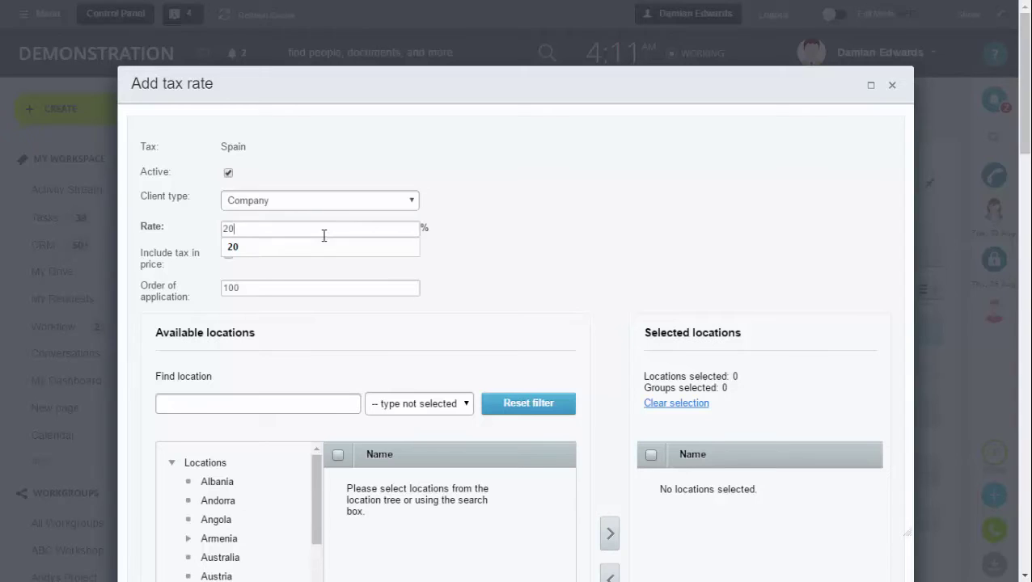
key("Escape")
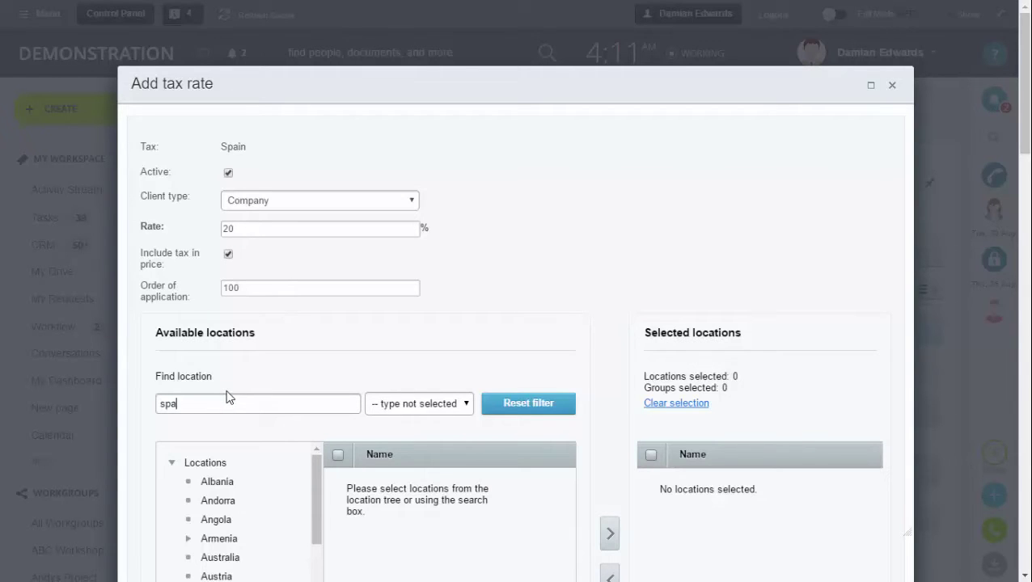
Step: Filter locations by Country, add Spain to the rate's locations, and save the rate
left_click(408, 403)
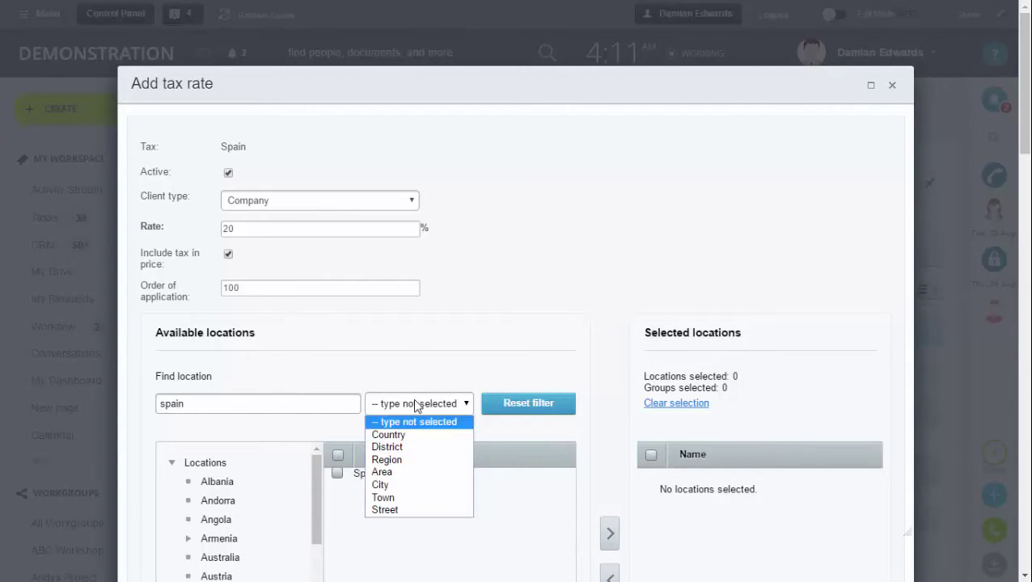
left_click(400, 435)
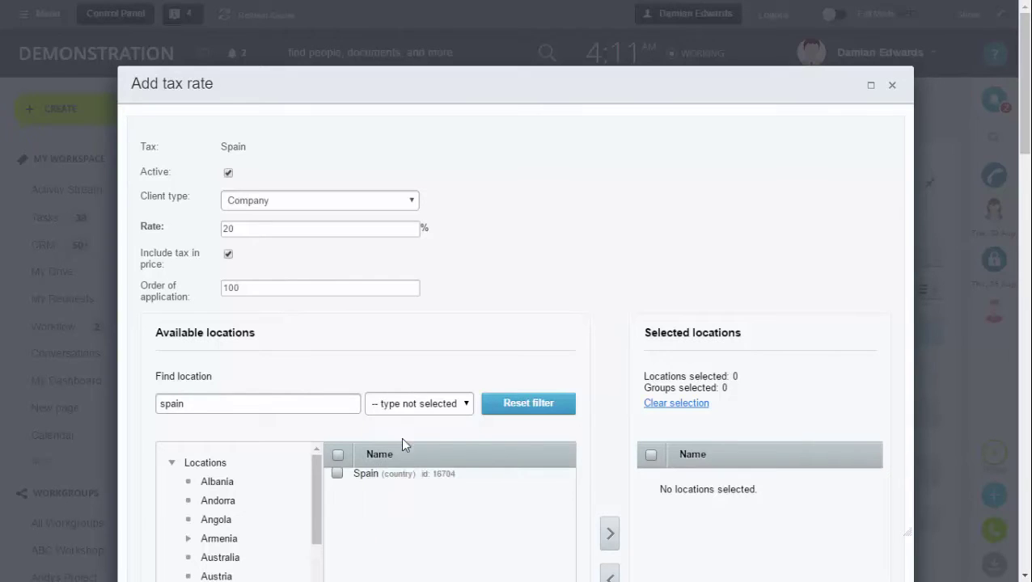
left_click(337, 475)
scroll(550, 394, "down", 3)
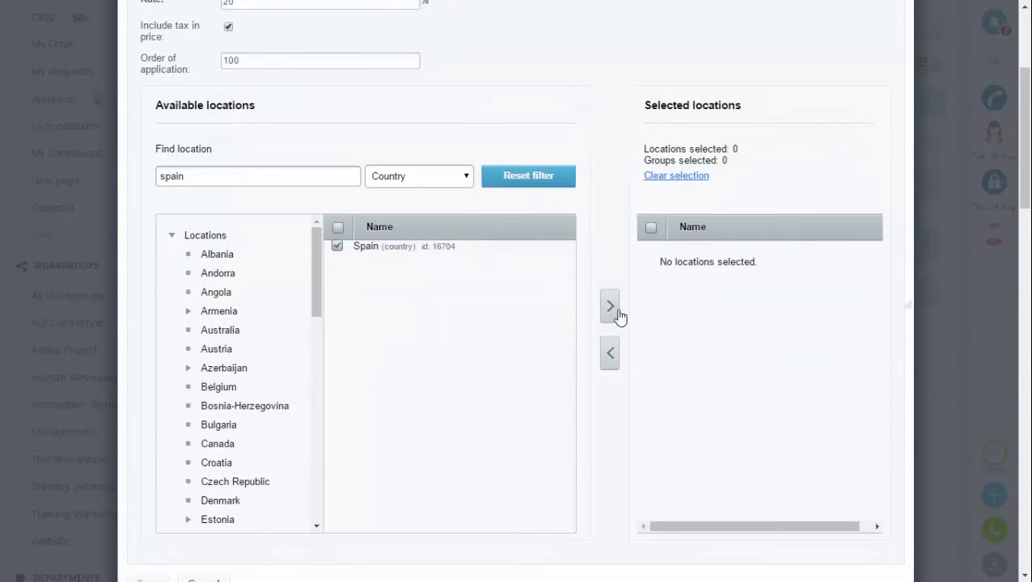
left_click(608, 307)
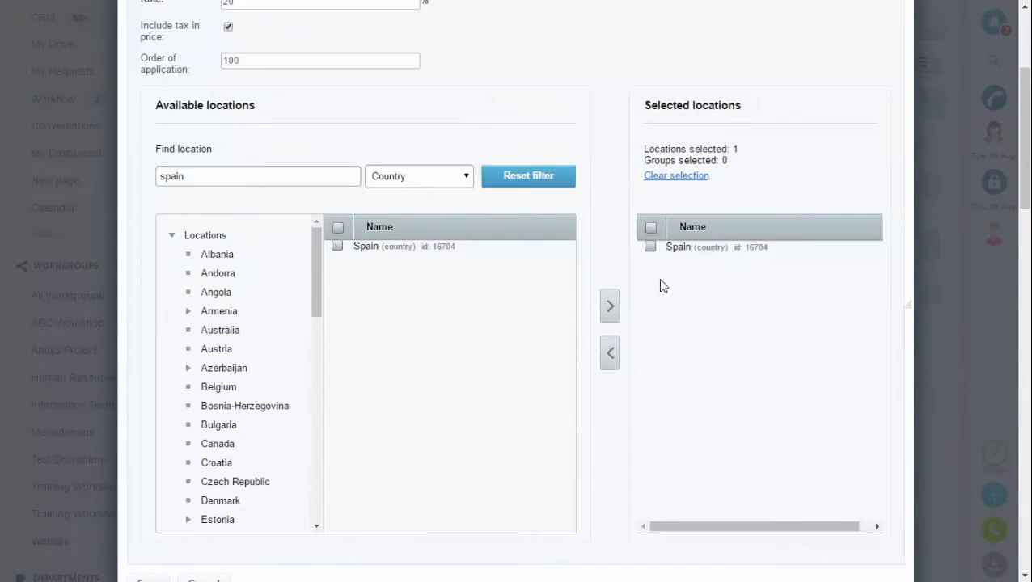
scroll(579, 320, "down", 1)
scroll(579, 319, "down", 3)
left_click(167, 364)
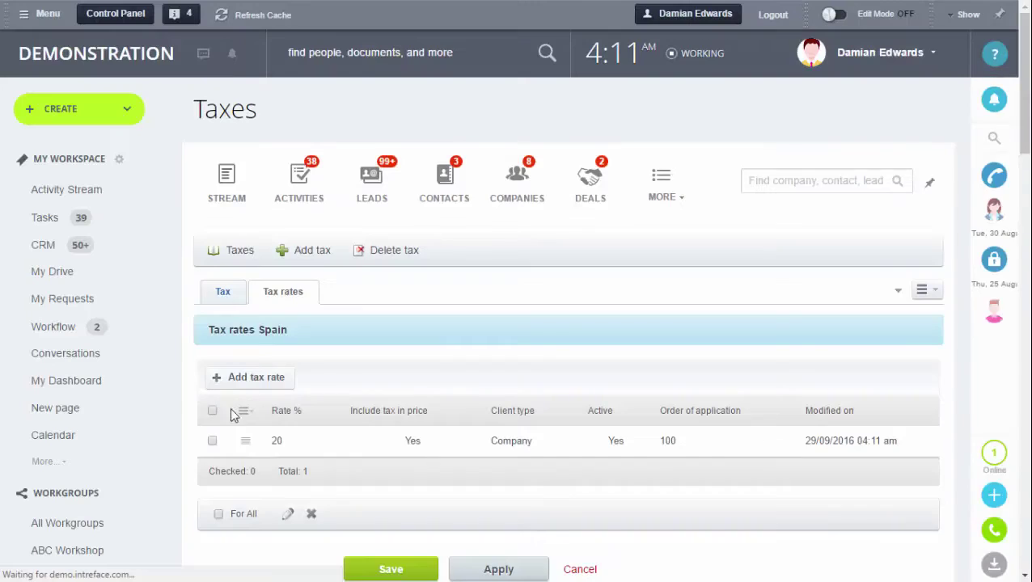
Step: Change the tax type to item-dependent VAT and save it
left_click(232, 298)
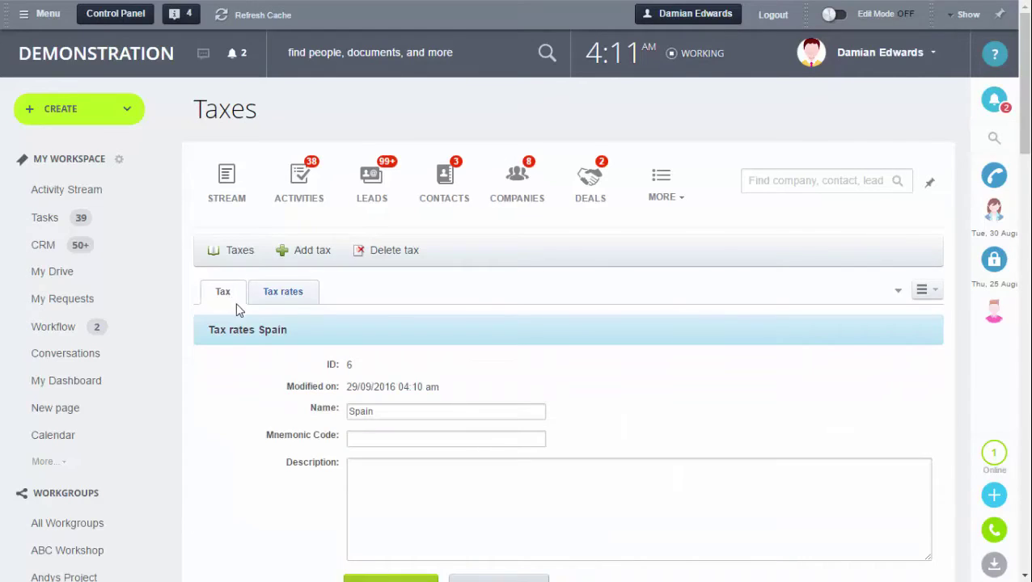
left_click(269, 297)
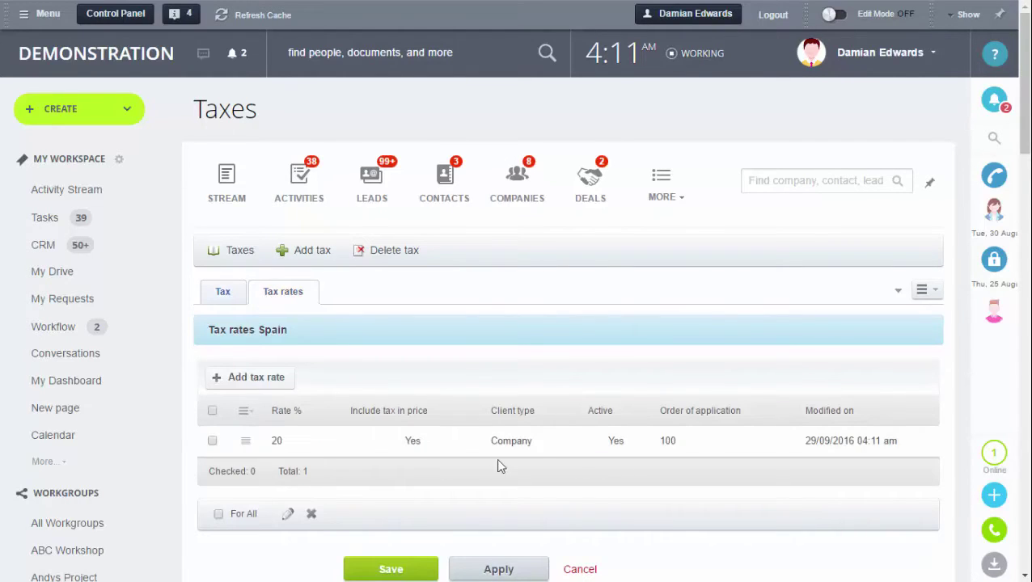
left_click(674, 196)
left_click(667, 490)
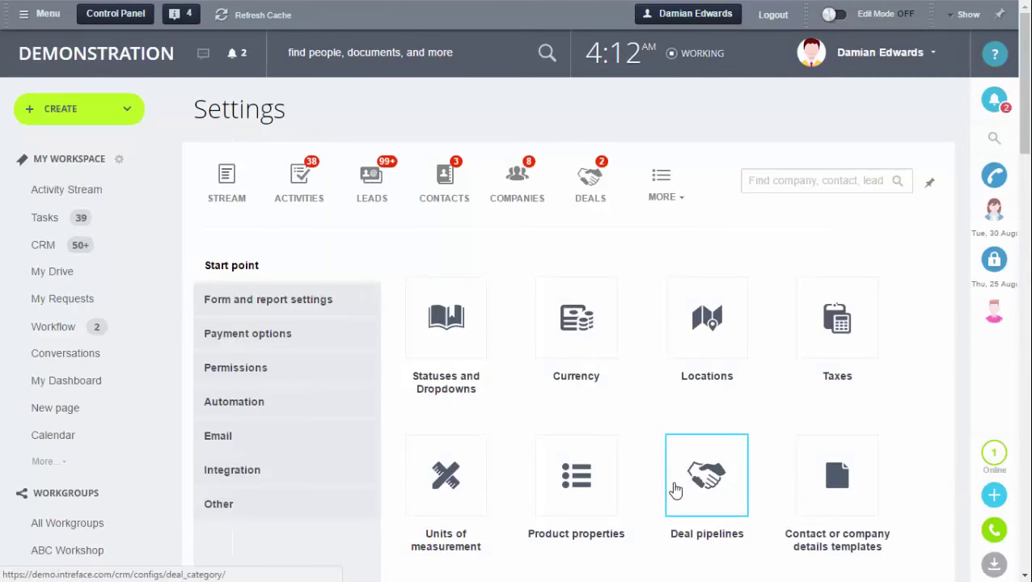
left_click(822, 337)
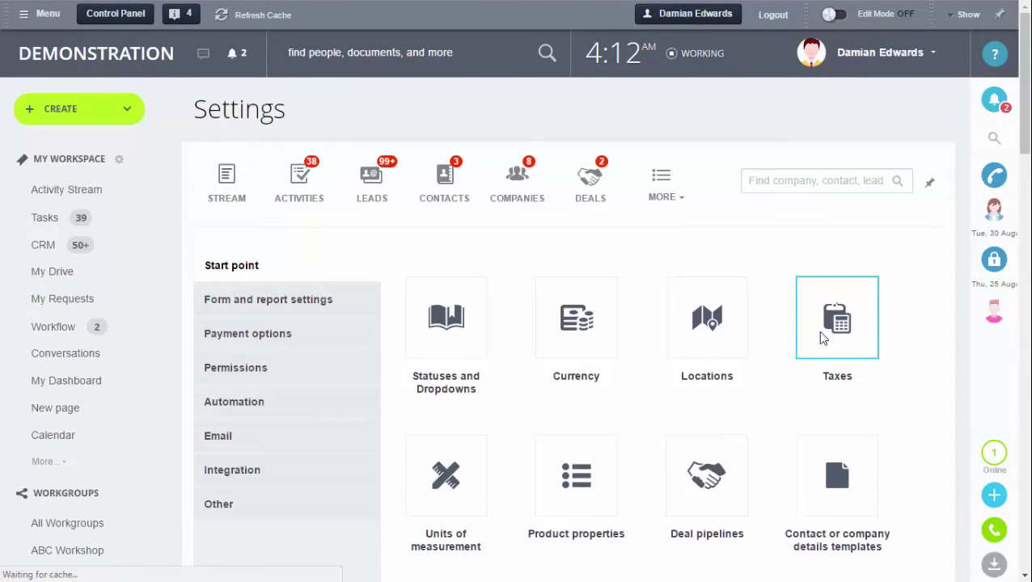
left_click(323, 252)
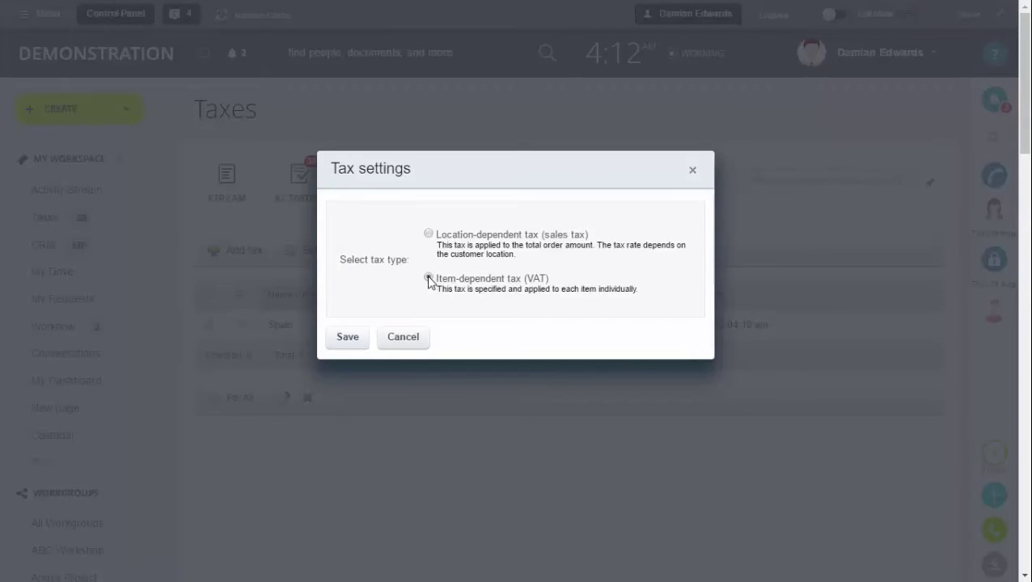
left_click(346, 338)
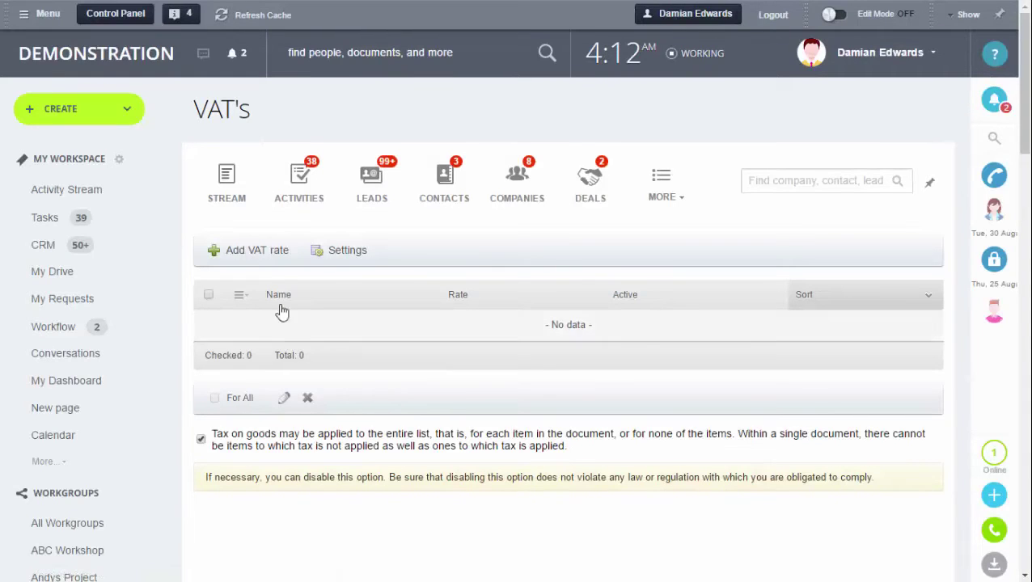
left_click(265, 257)
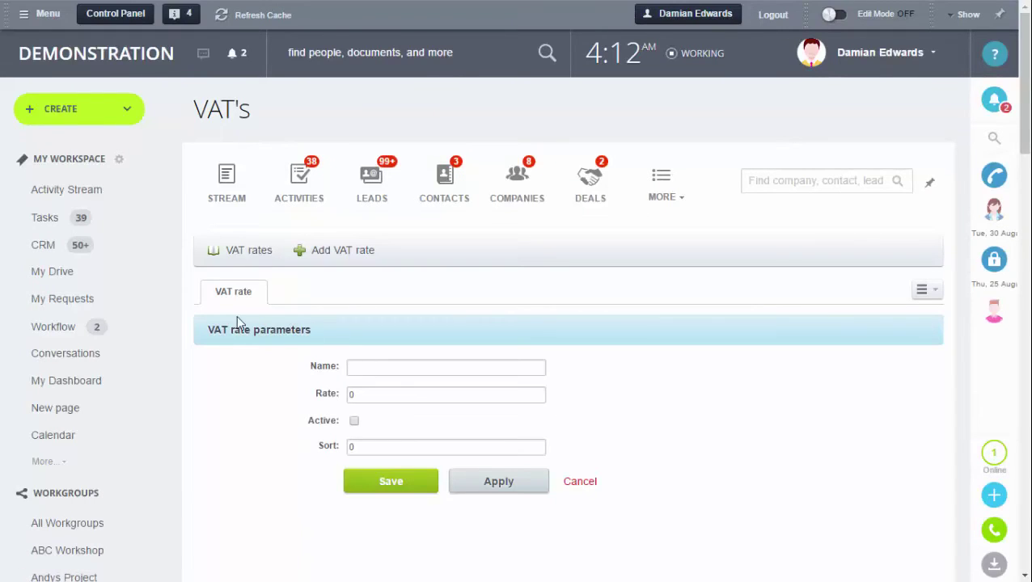
Step: Save a VAT rate named 20% with a rate of 20, left inactive
type("20")
left_click(360, 386)
type("20")
key("Down")
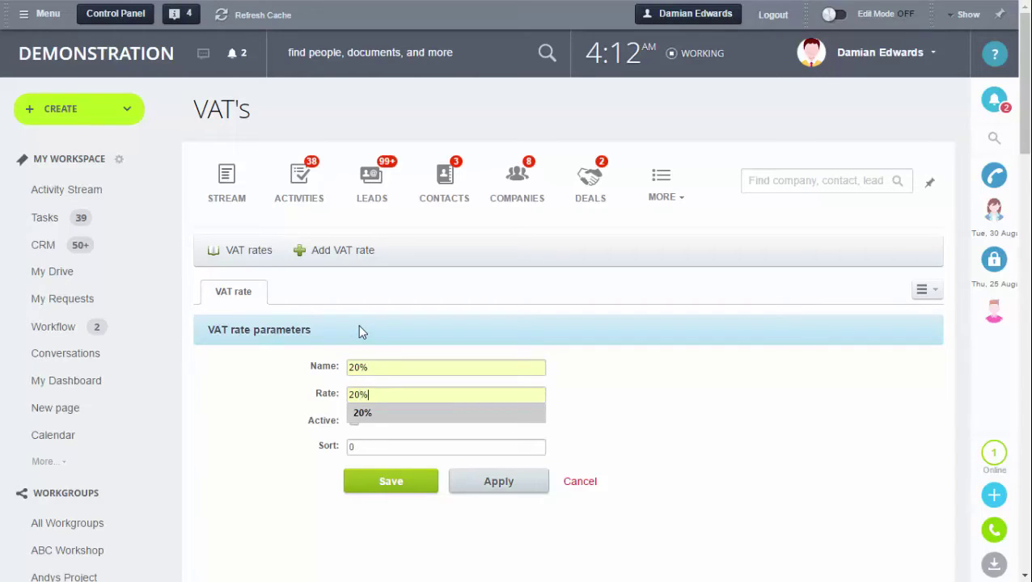
key("Up")
left_click(393, 486)
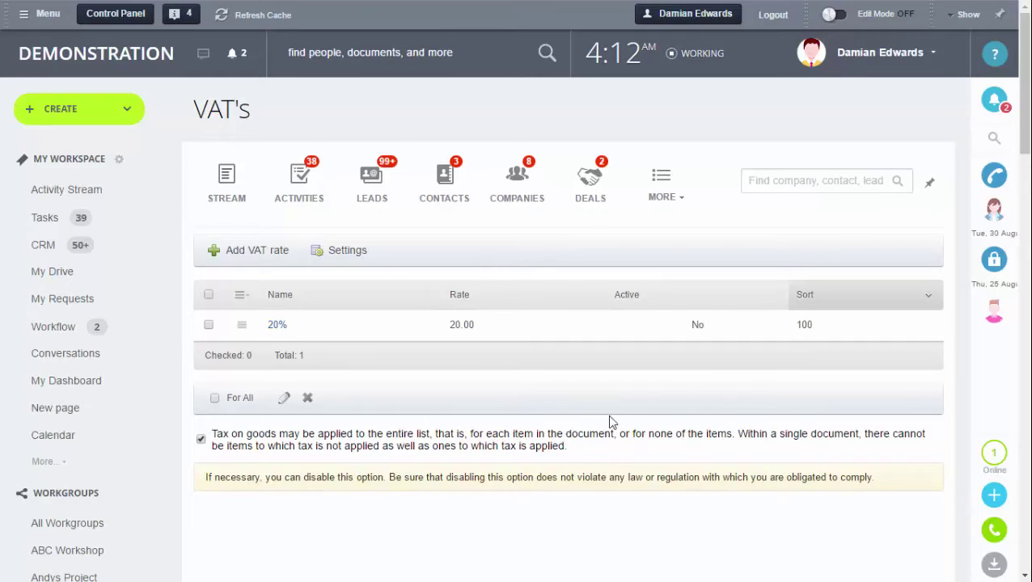
Step: Open Payment options > Payment Systems and browse the list of payment methods
left_click(671, 198)
left_click(675, 488)
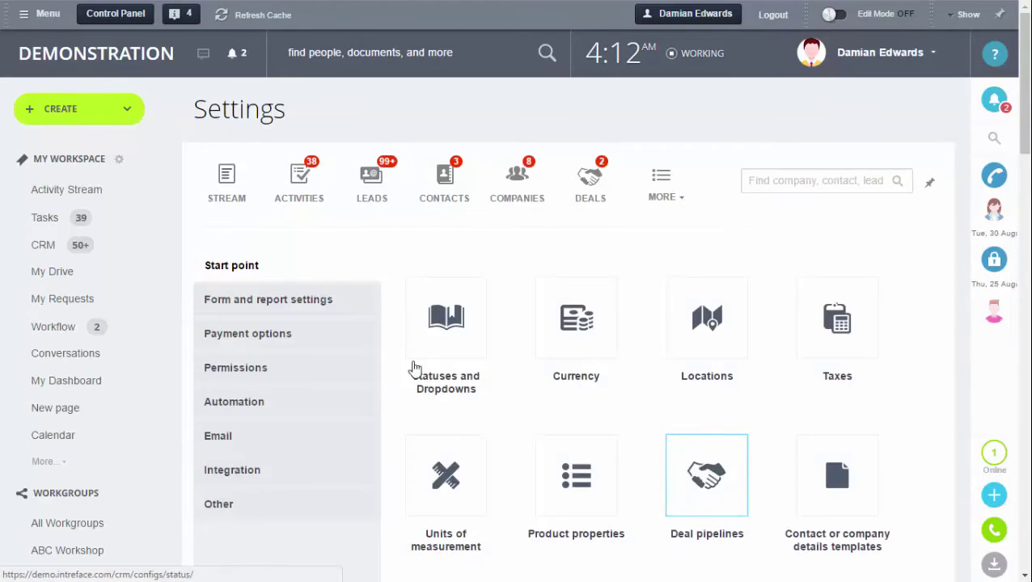
left_click(312, 334)
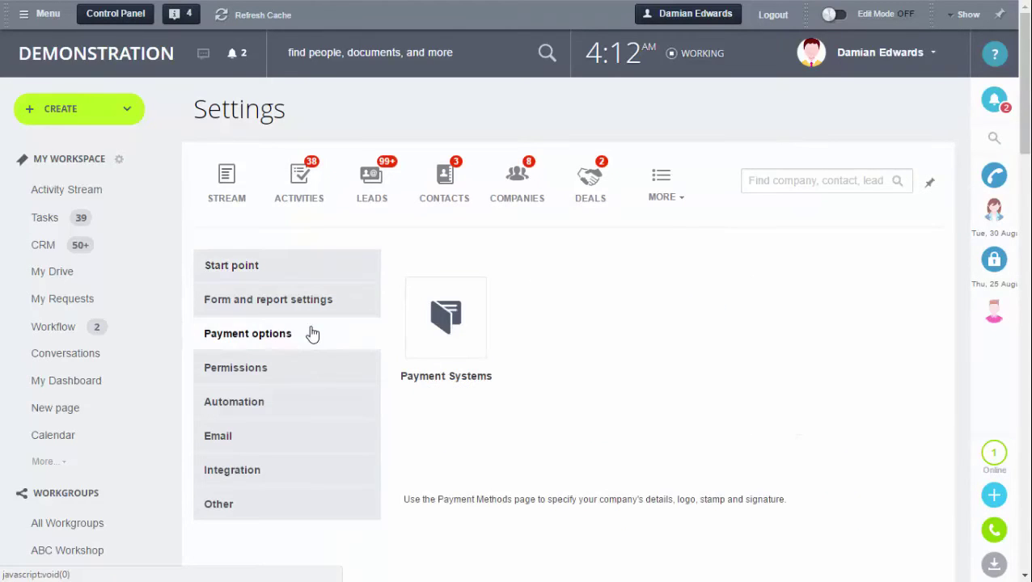
left_click(460, 328)
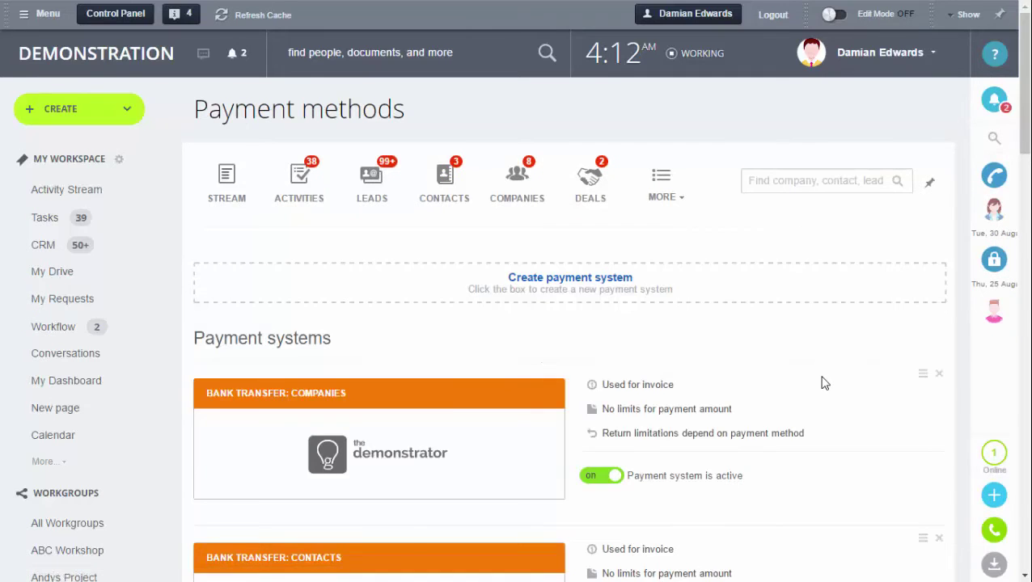
scroll(815, 384, "down", 5)
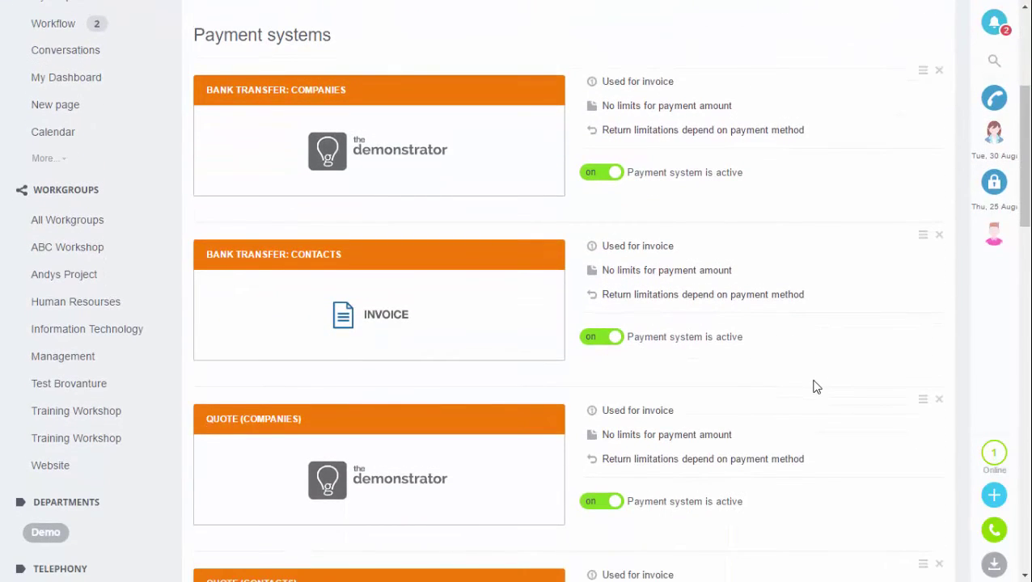
scroll(815, 386, "down", 2)
scroll(815, 386, "up", 4)
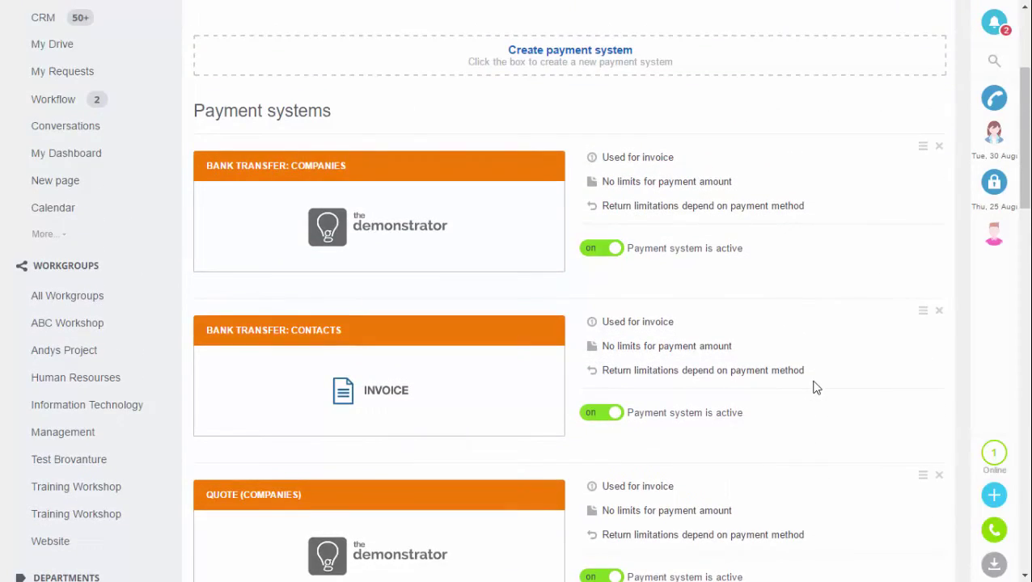
scroll(814, 387, "up", 1)
scroll(815, 386, "up", 4)
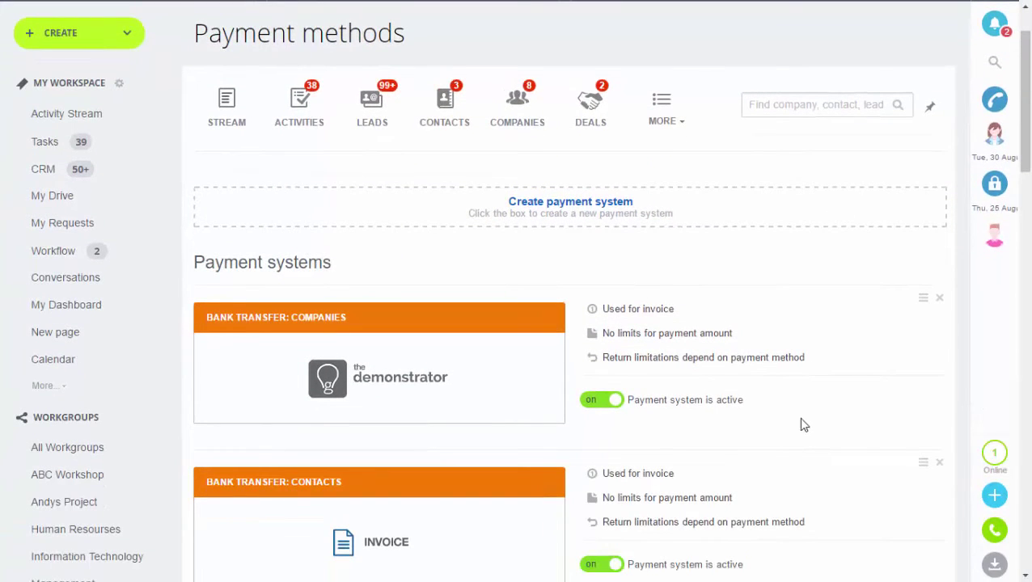
Step: Review the Bank transfer: Companies handler, bank details, logo and margins, then cancel
left_click(410, 364)
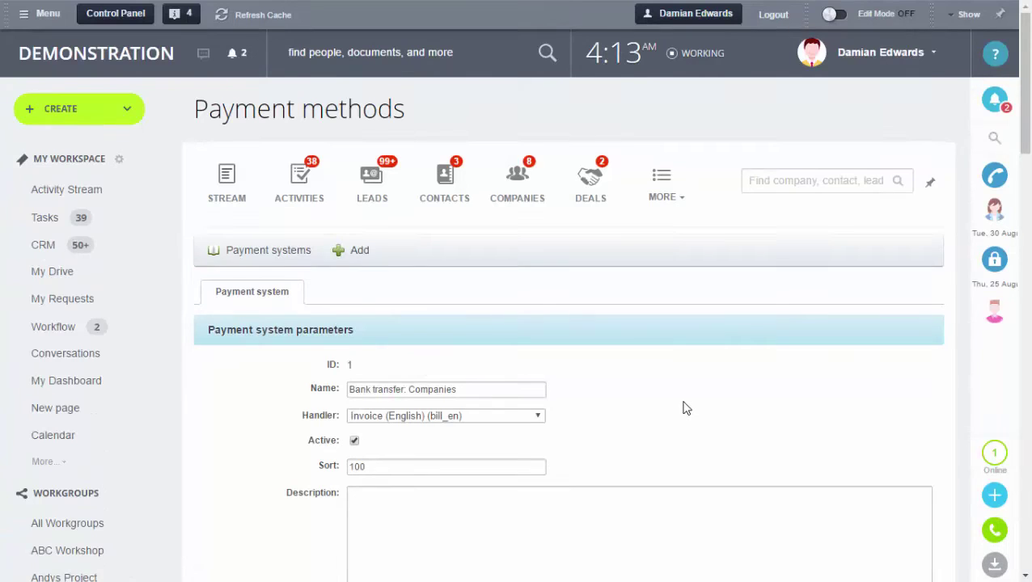
scroll(682, 408, "down", 3)
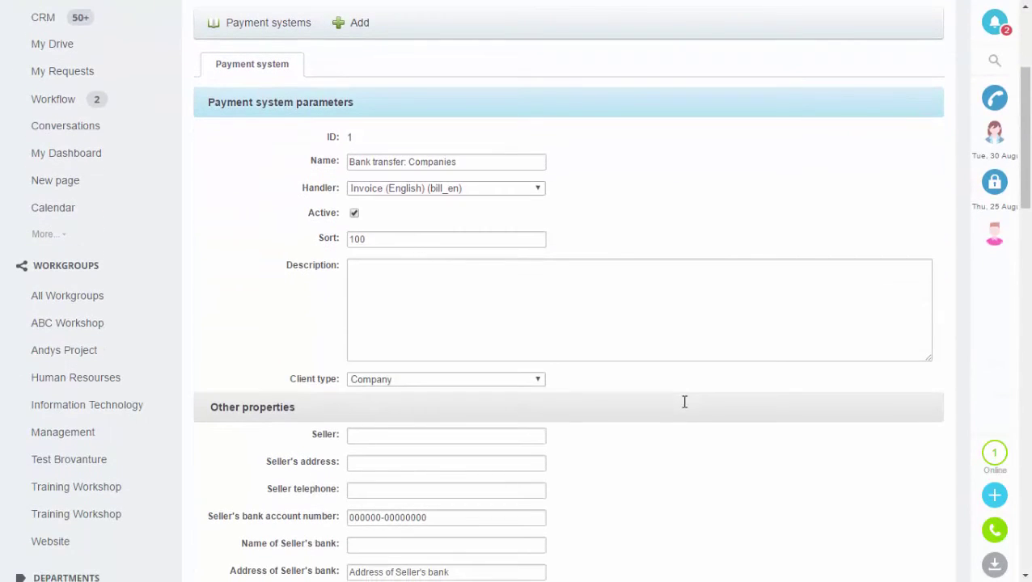
scroll(684, 408, "down", 1)
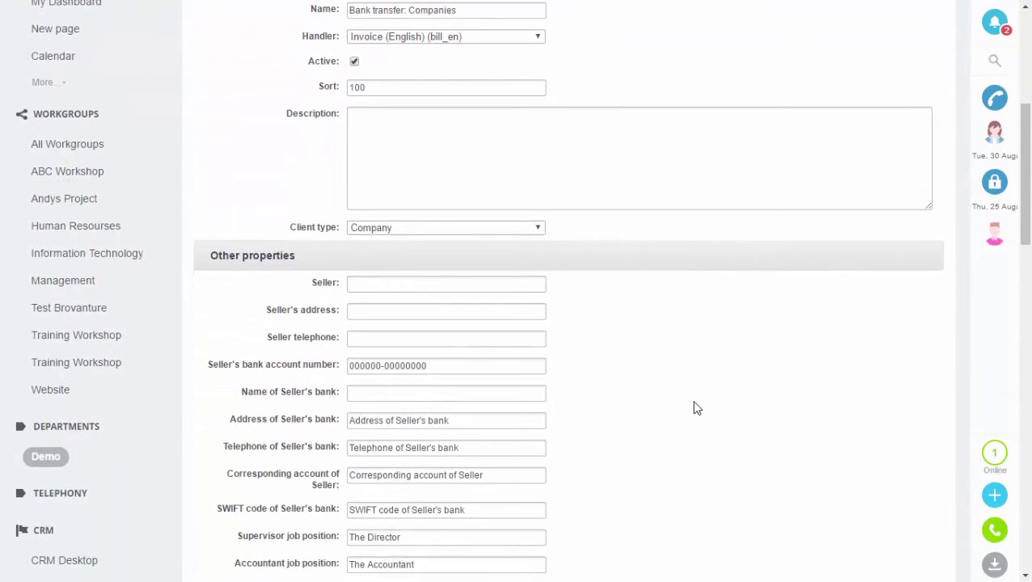
left_click_drag(448, 368, 331, 369)
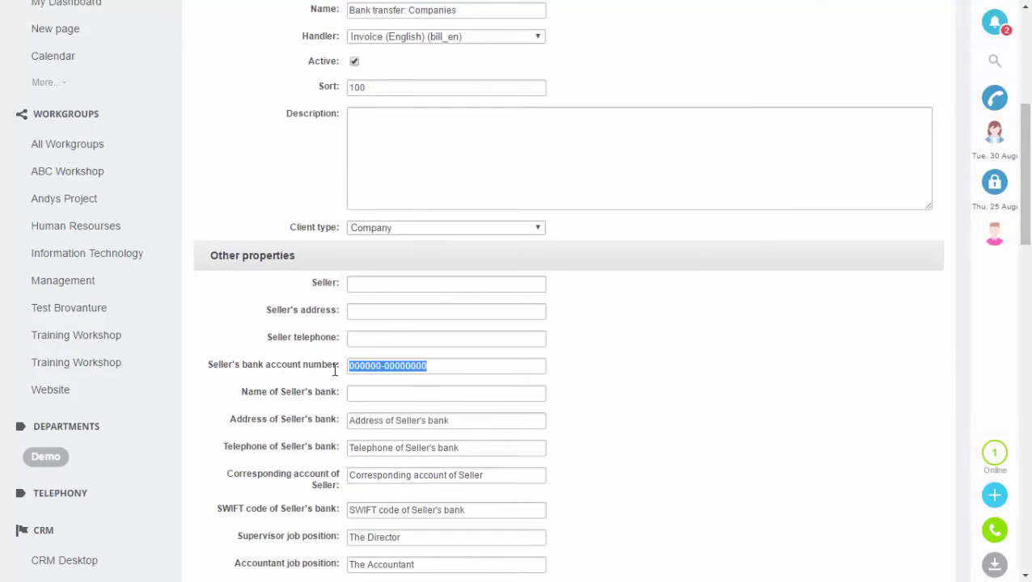
scroll(544, 396, "down", 1)
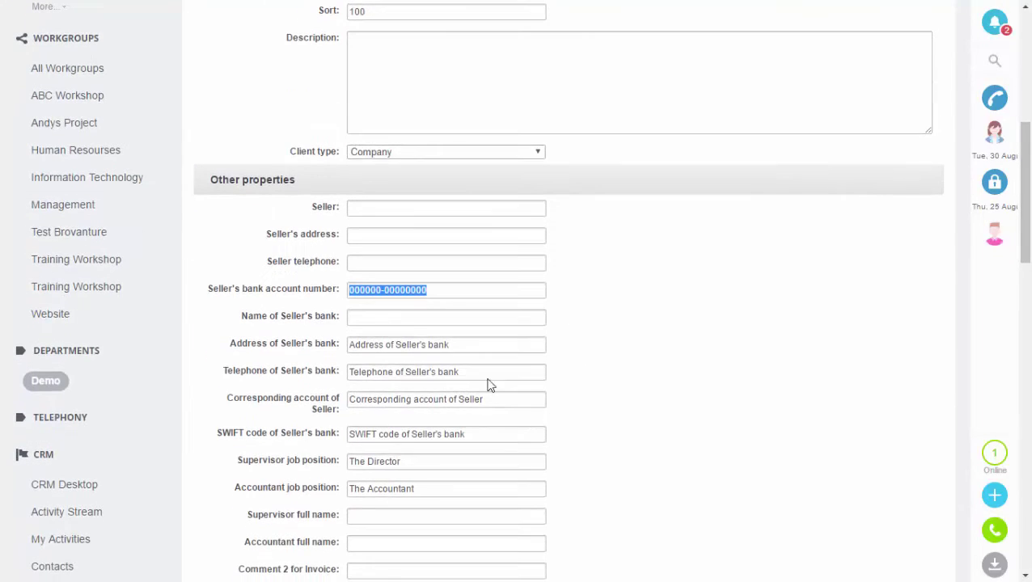
scroll(561, 387, "down", 4)
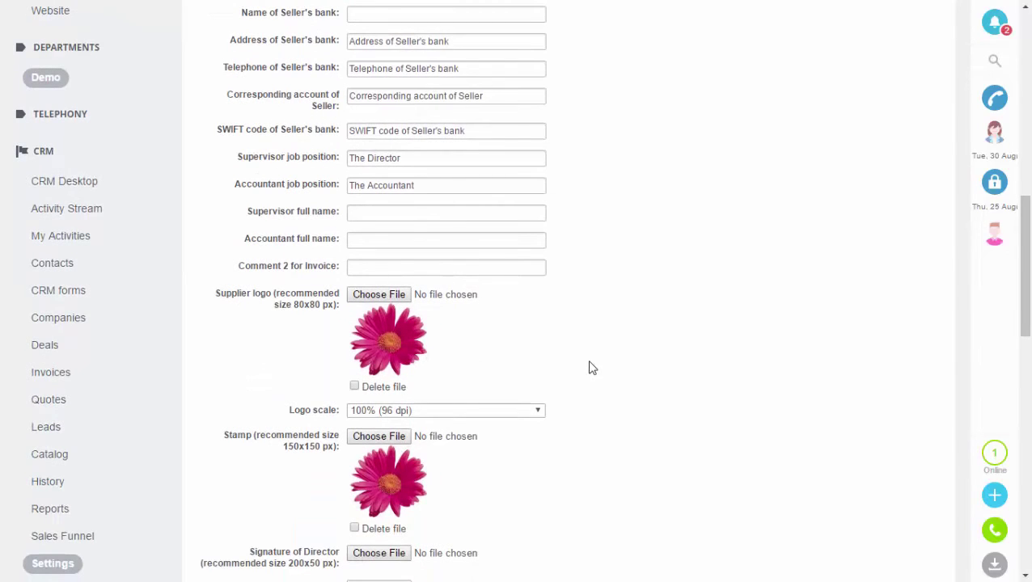
scroll(593, 374, "down", 3)
scroll(592, 374, "down", 2)
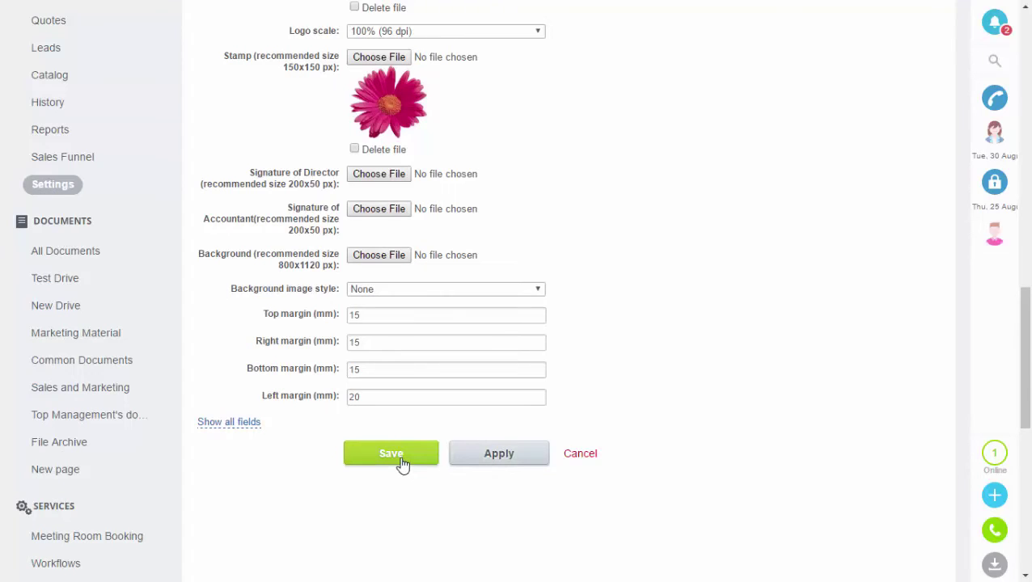
left_click(581, 454)
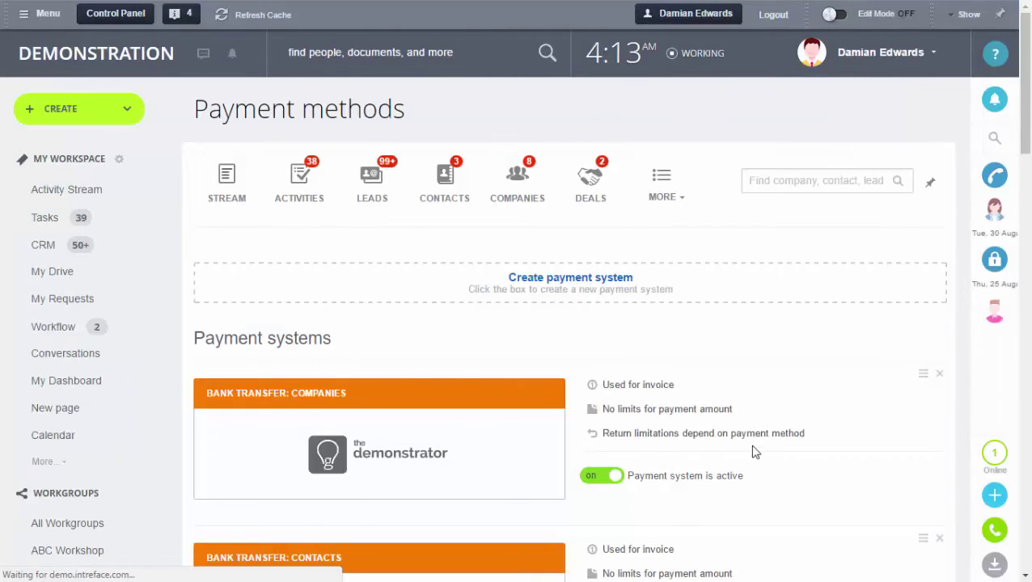
Step: Open a new payment system form, scroll through its fields, and cancel it unsaved
left_click(587, 290)
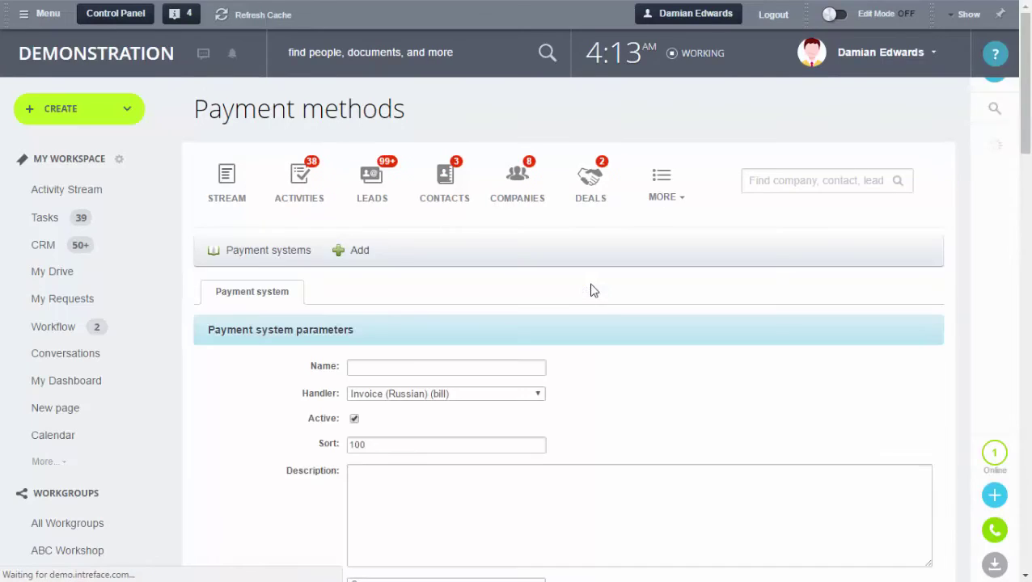
scroll(671, 401, "down", 2)
scroll(670, 400, "down", 6)
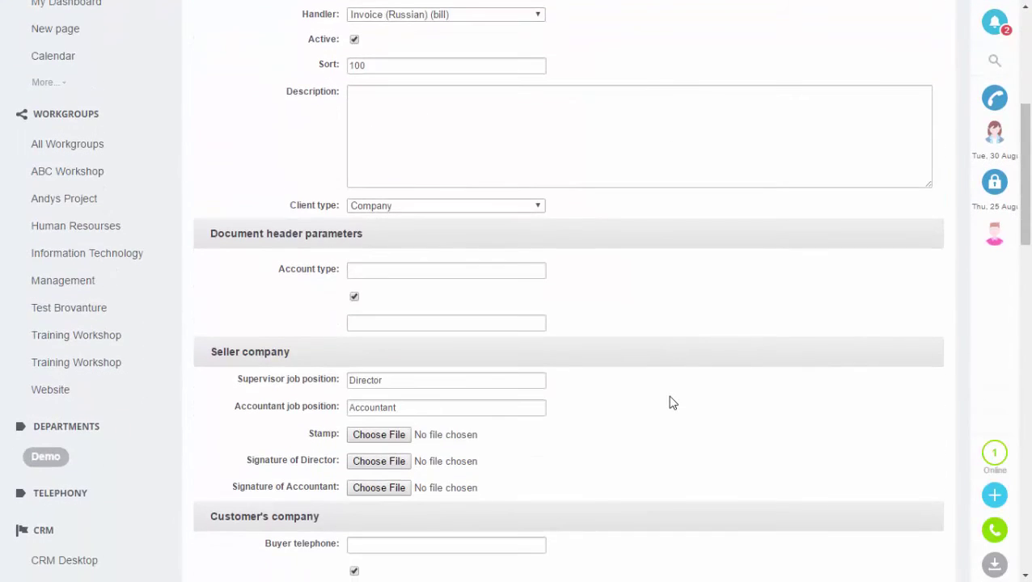
scroll(670, 402, "down", 8)
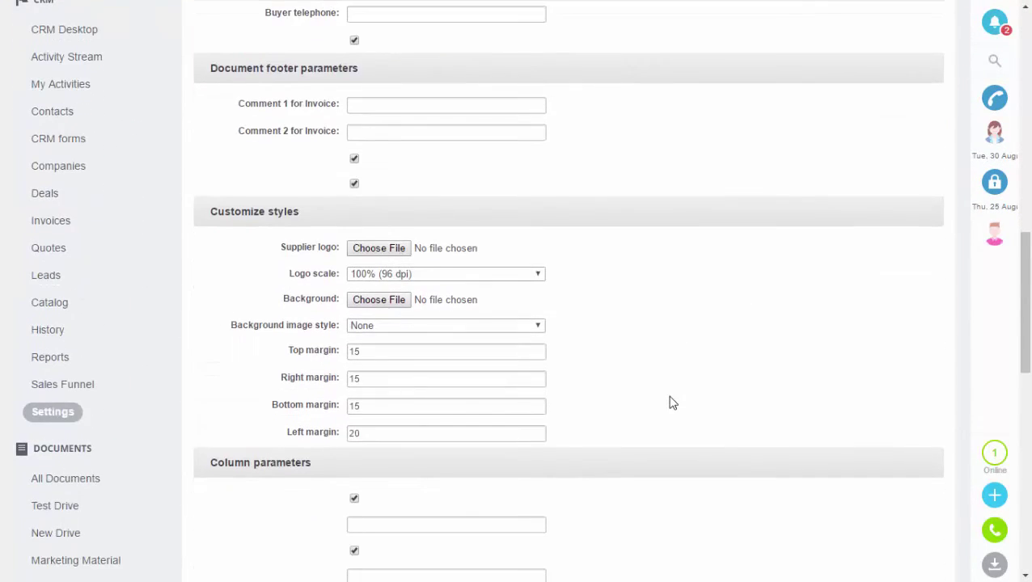
scroll(671, 402, "up", 5)
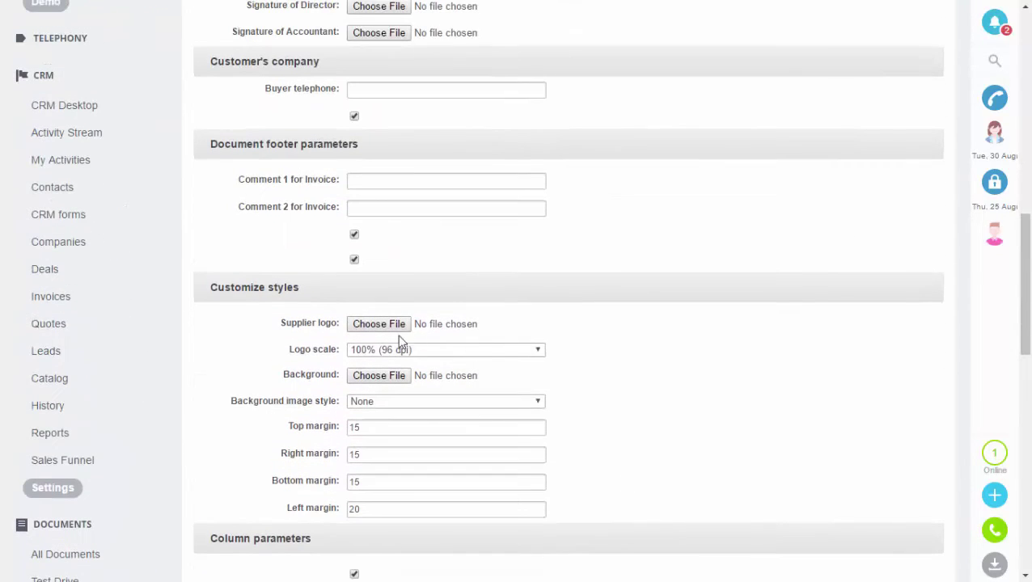
scroll(589, 513, "down", 7)
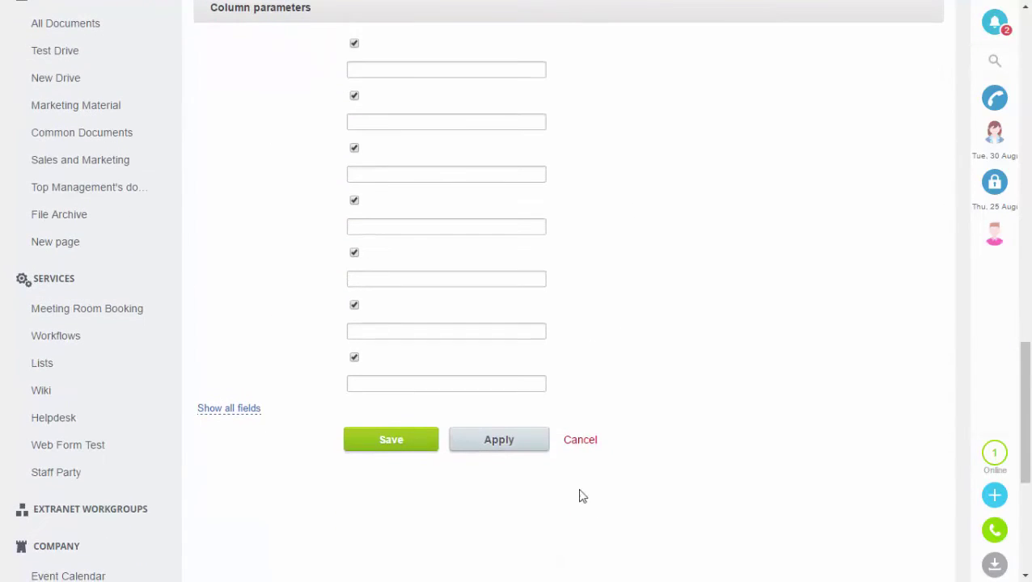
left_click(579, 441)
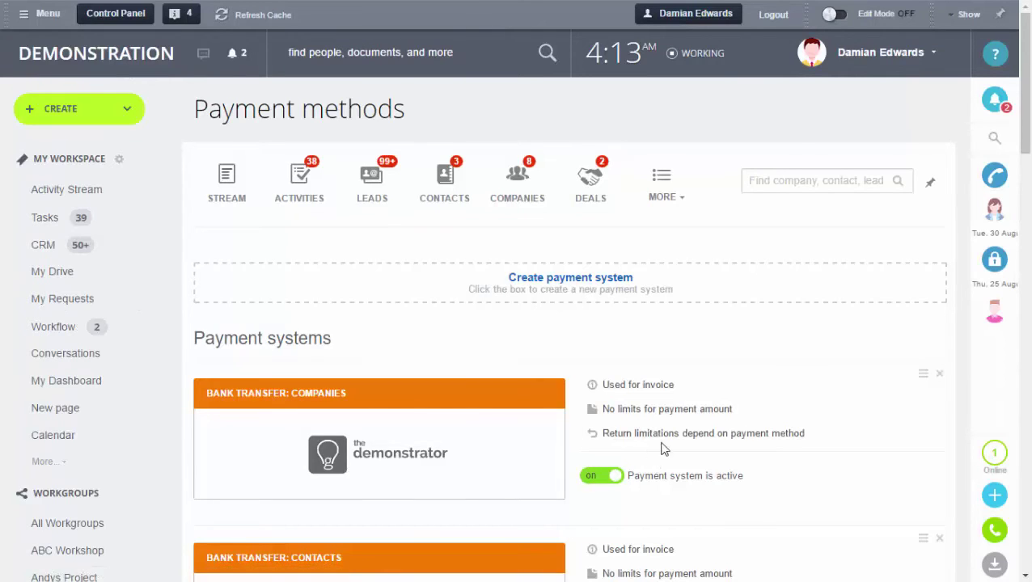
Step: Open quote #12 for Logo Design from the Quotes list
left_click(668, 199)
left_click(675, 251)
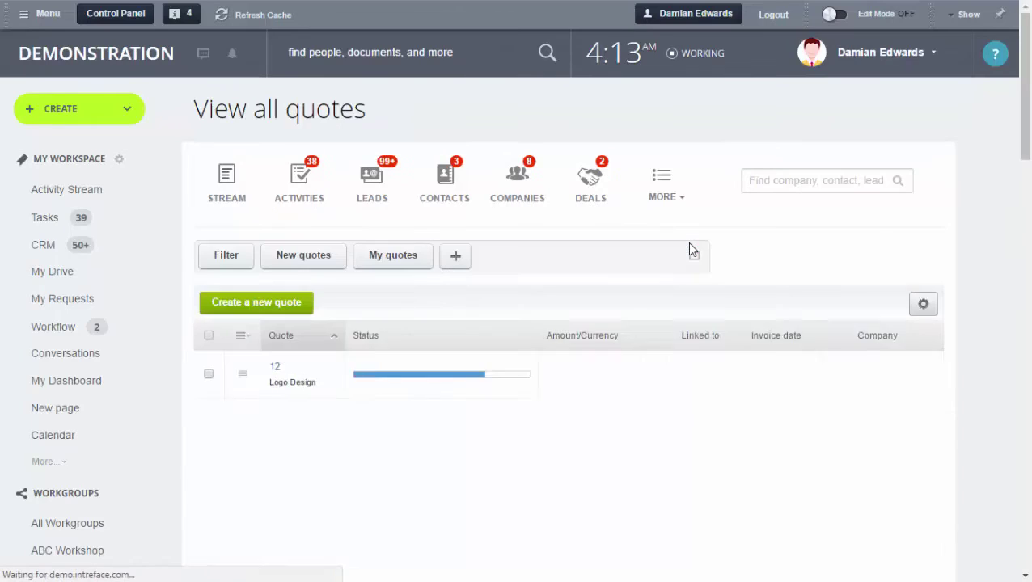
scroll(772, 319, "down", 1)
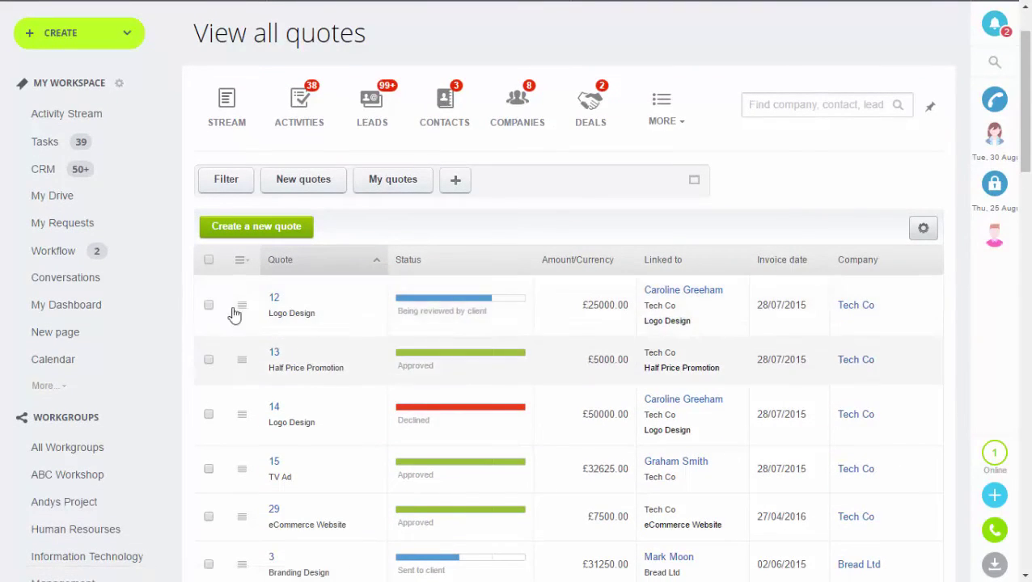
left_click(279, 316)
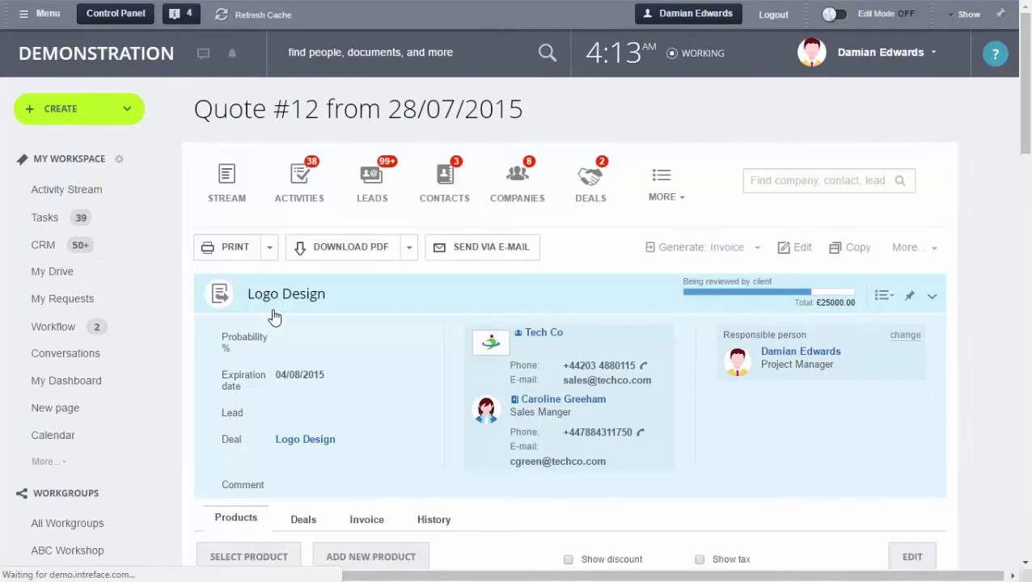
Step: Check the quote's single TV Ad product line and highlight its £25000.00 total
scroll(401, 478, "down", 3)
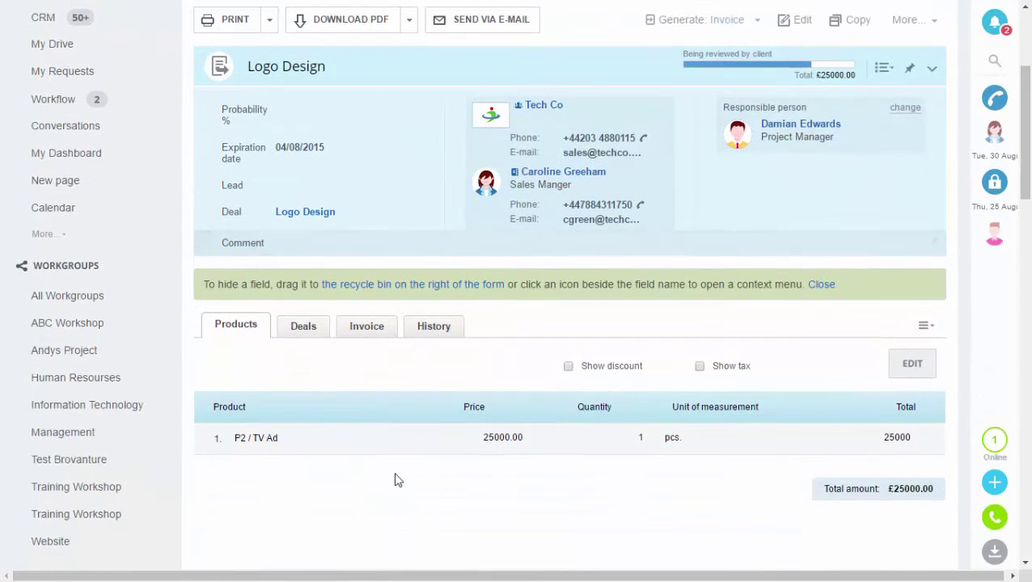
scroll(391, 479, "up", 1)
scroll(392, 478, "down", 1)
left_click_drag(887, 494, 912, 490)
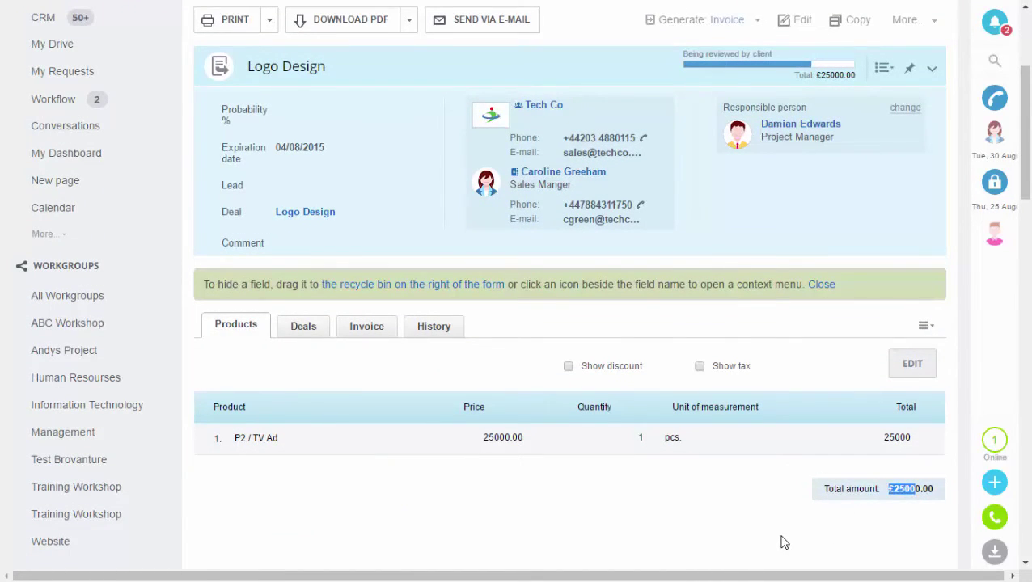
scroll(784, 538, "up", 1)
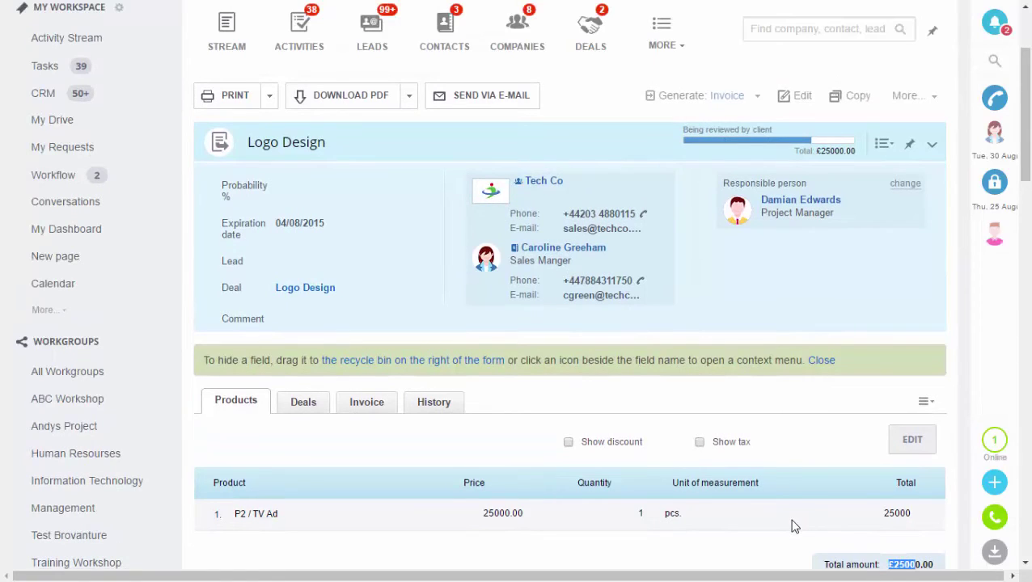
scroll(791, 526, "up", 1)
left_click(661, 121)
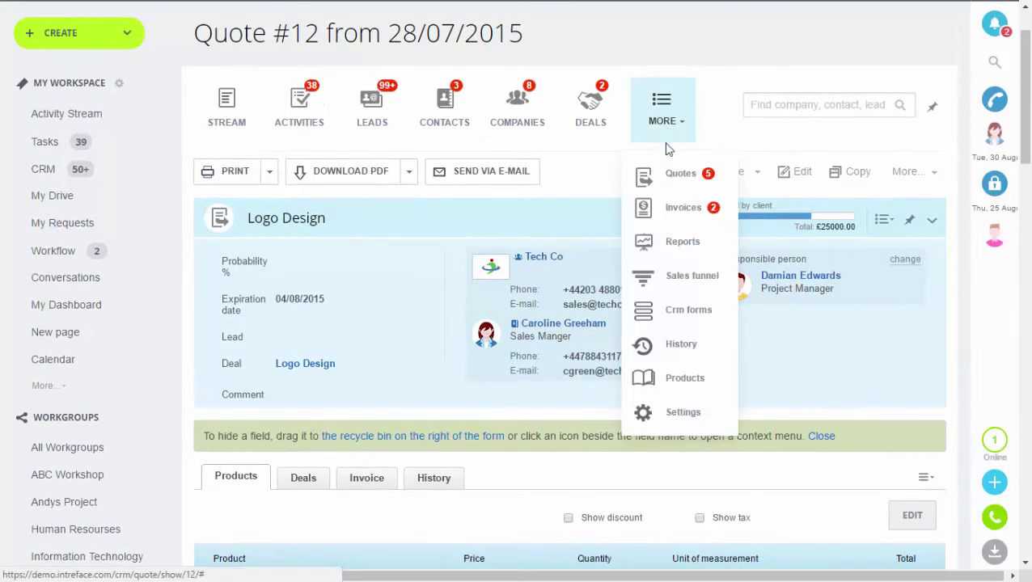
Step: Inspect the Euro's 1.2600 exchange rate in Currency settings, cancel unchanged, then return to the quotes list
left_click(666, 422)
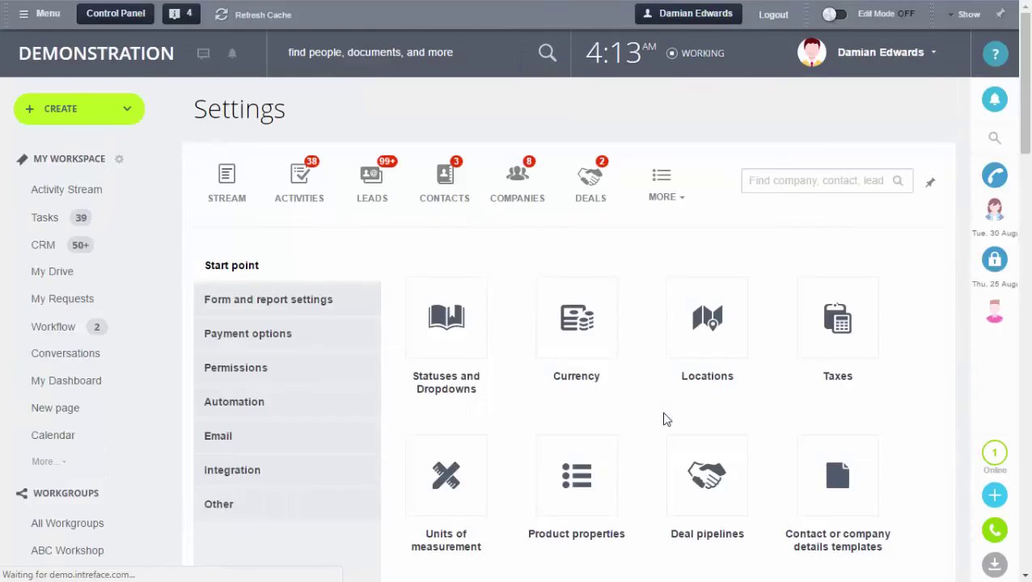
left_click(574, 325)
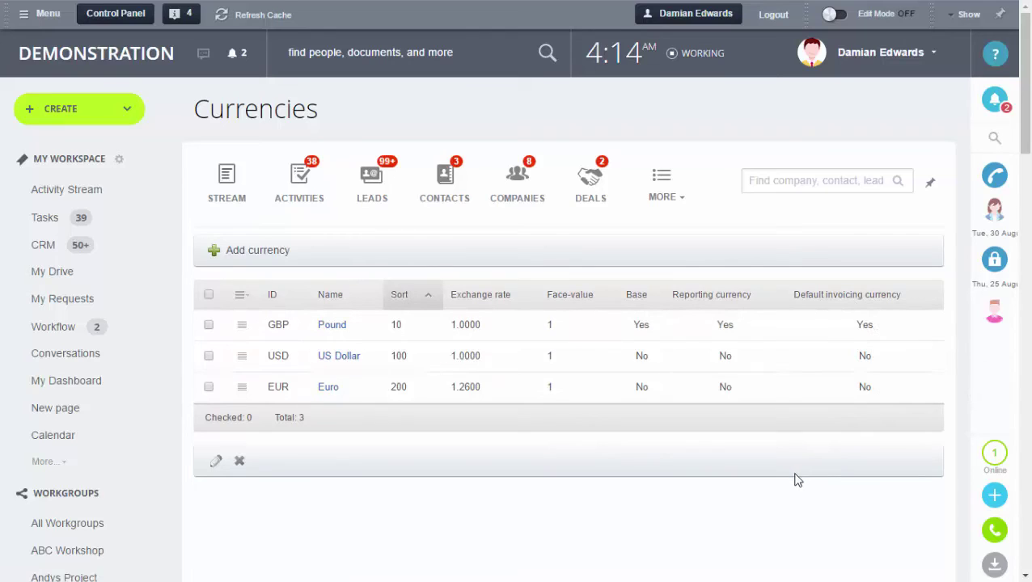
left_click(242, 387)
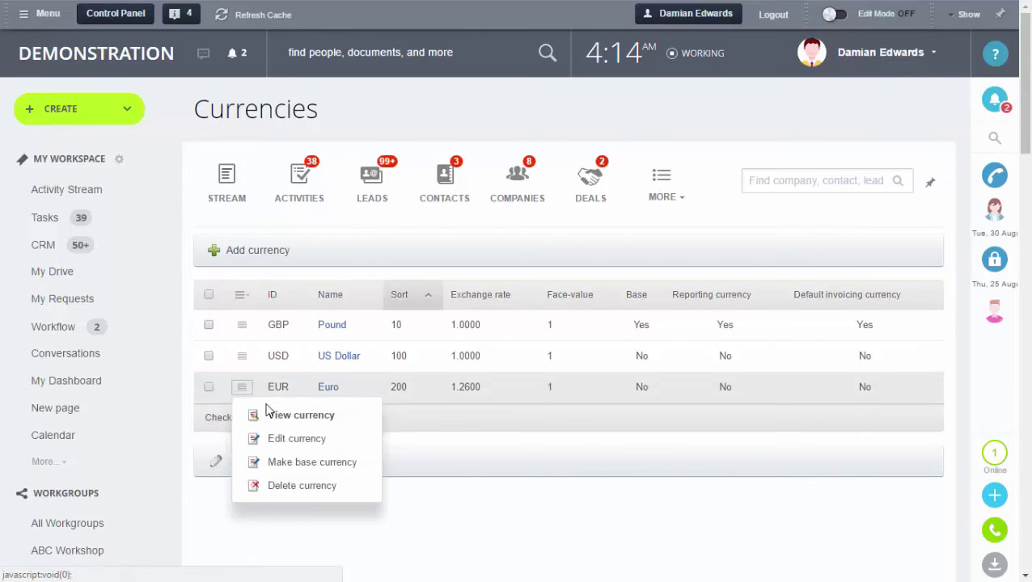
left_click(289, 438)
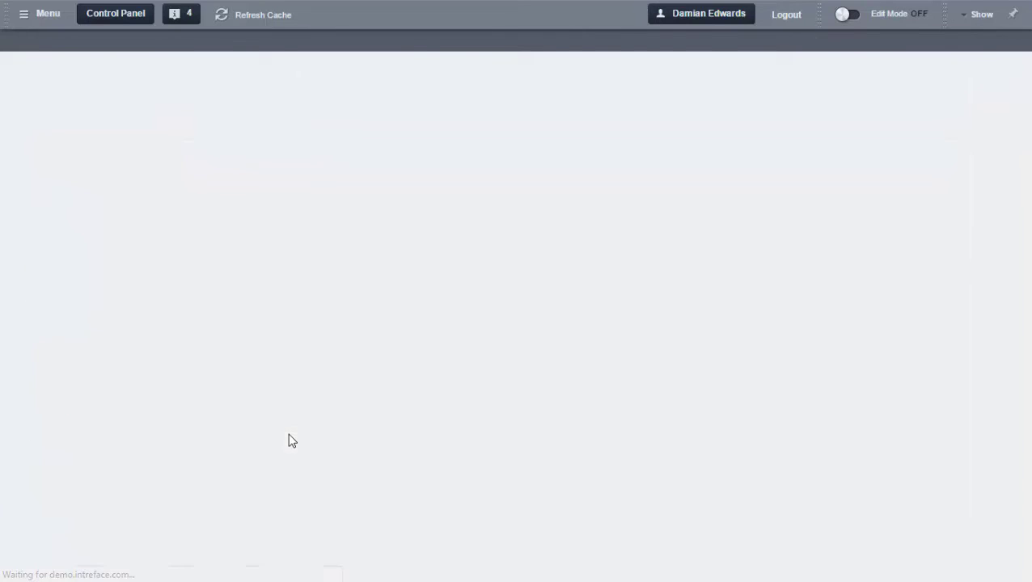
scroll(438, 481, "down", 3)
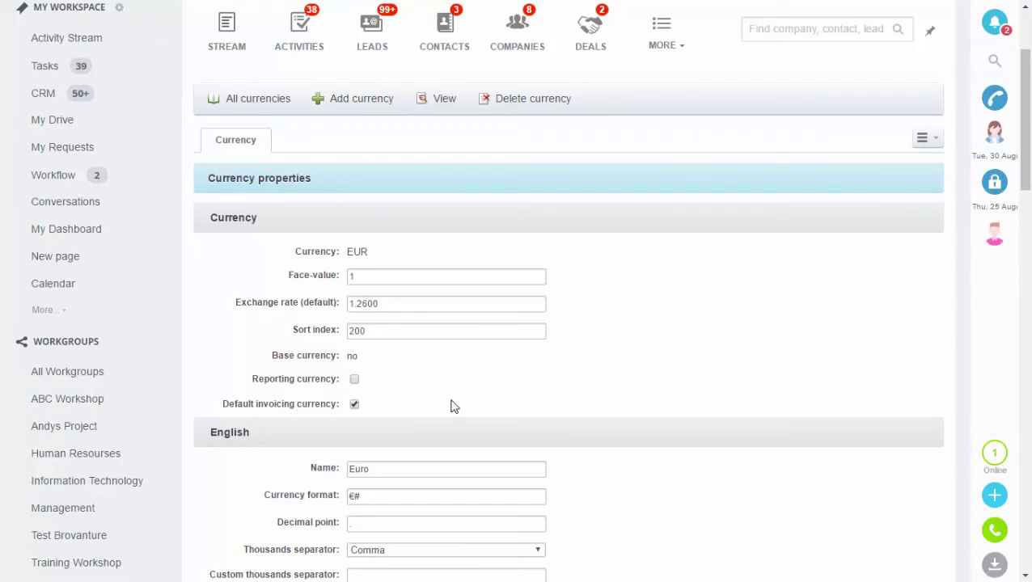
scroll(450, 407, "down", 8)
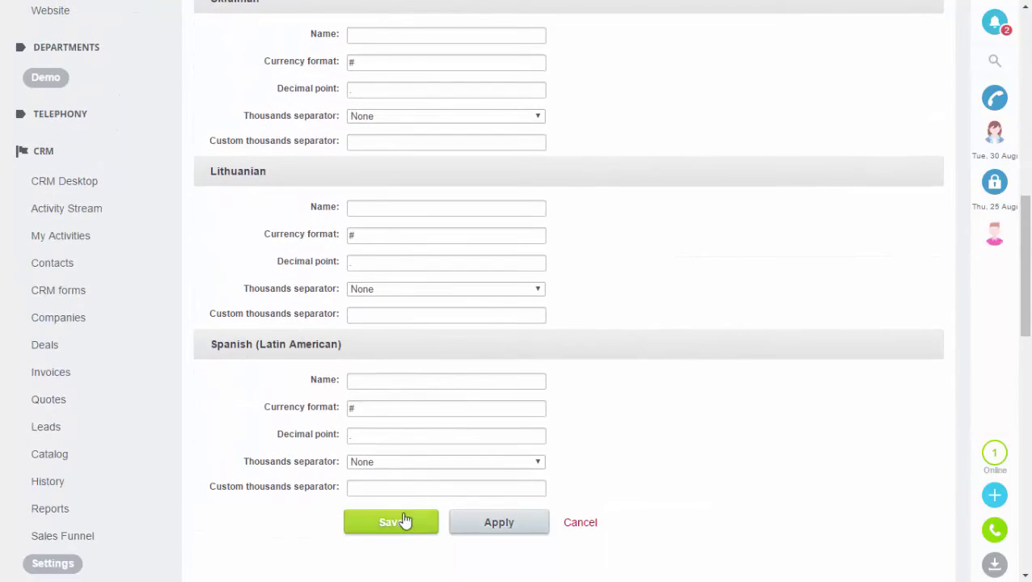
left_click(593, 525)
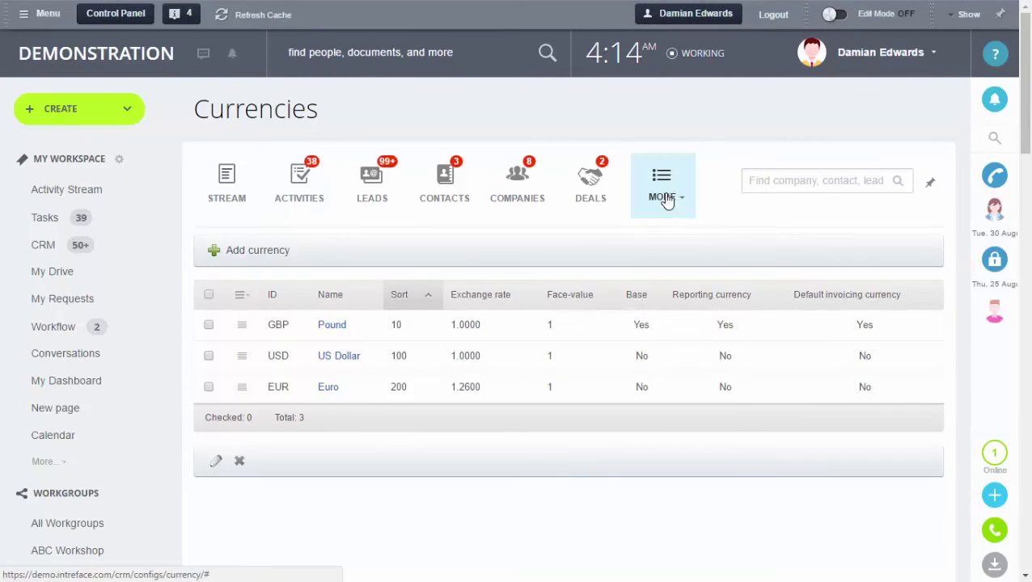
left_click(661, 187)
left_click(670, 252)
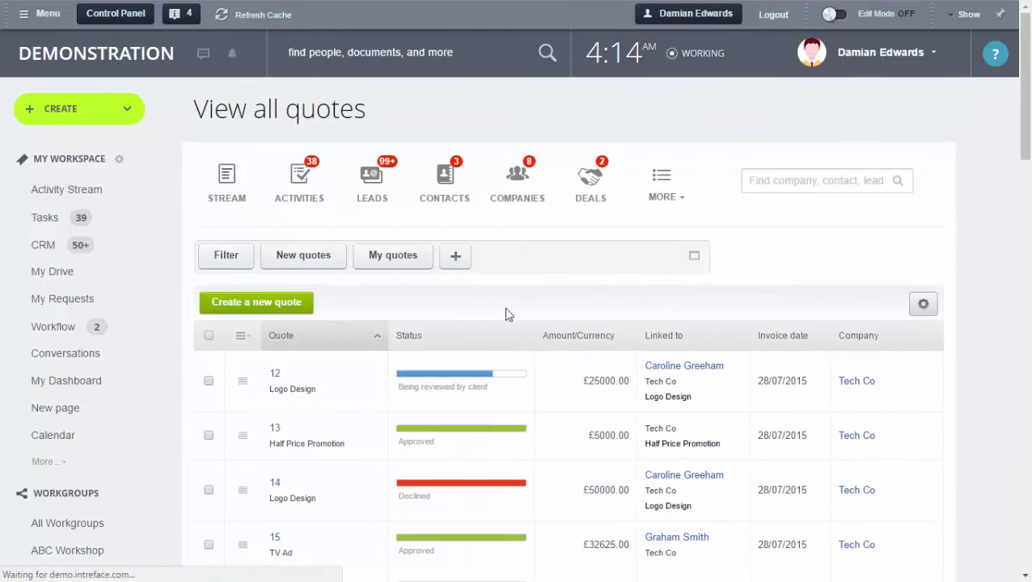
Step: Open quote 12 and set its closing status to Approved
left_click(272, 377)
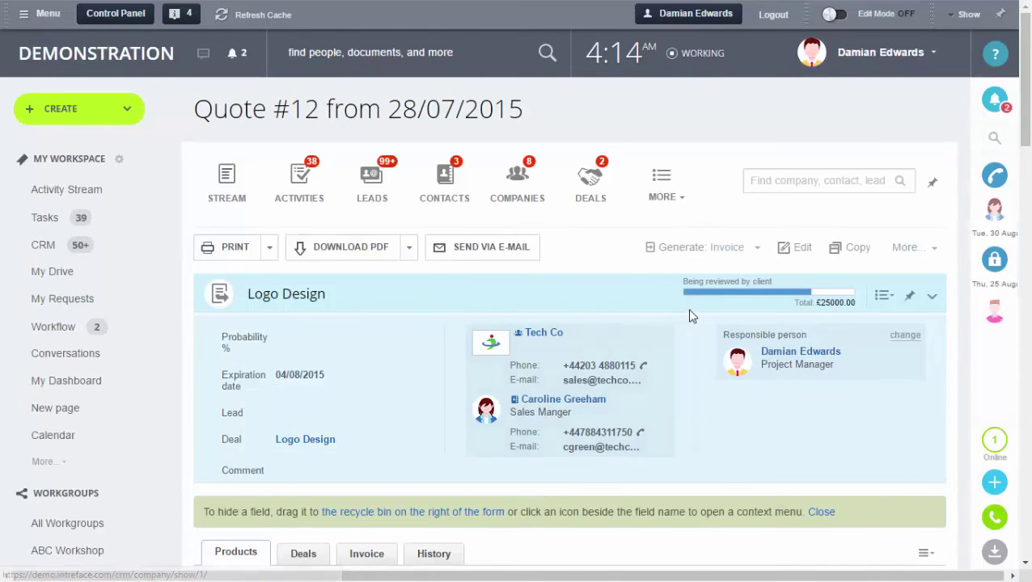
left_click(844, 293)
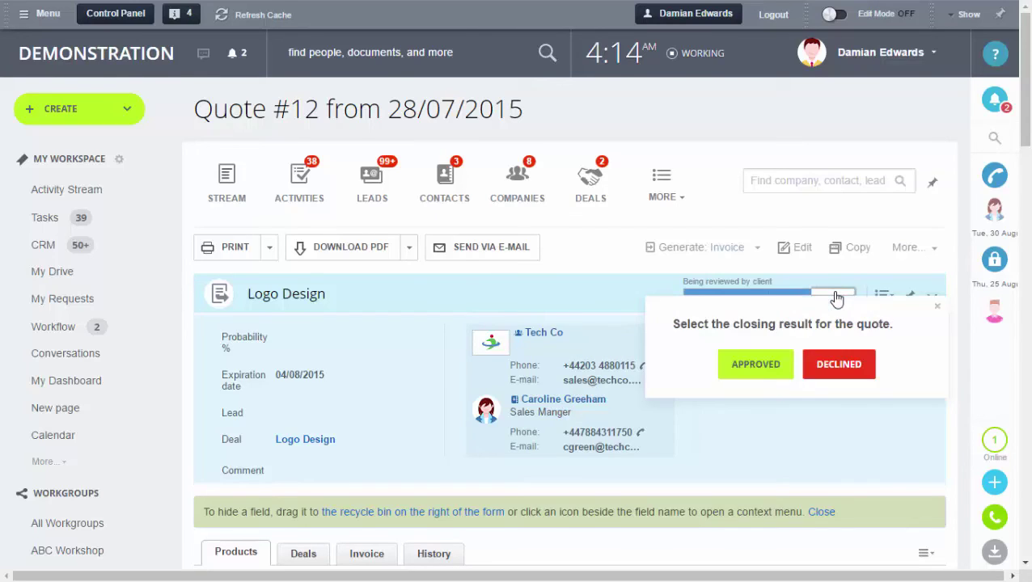
left_click(755, 372)
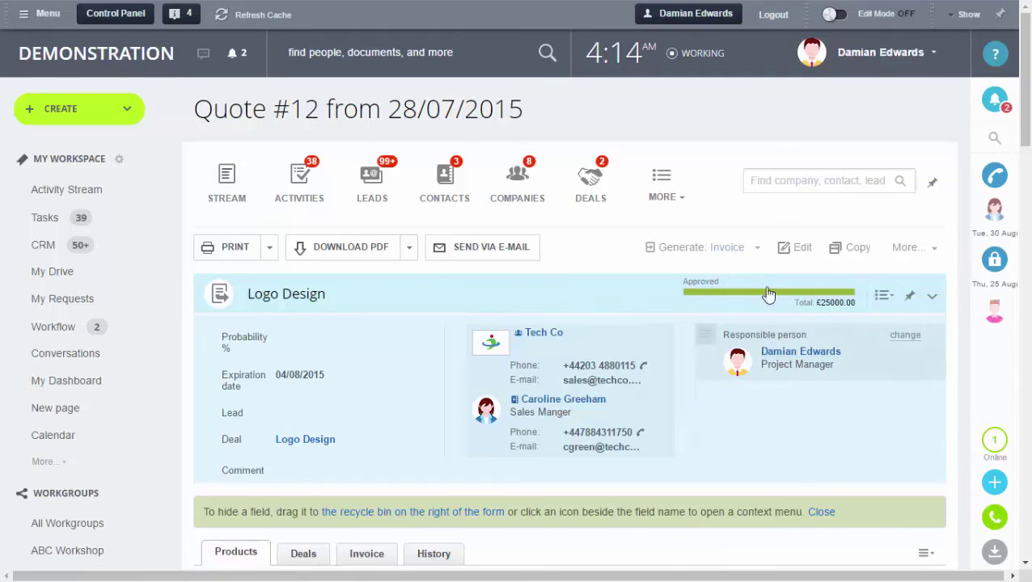
Step: Generate Invoice #67 from the quote and download it as a PDF
left_click(755, 250)
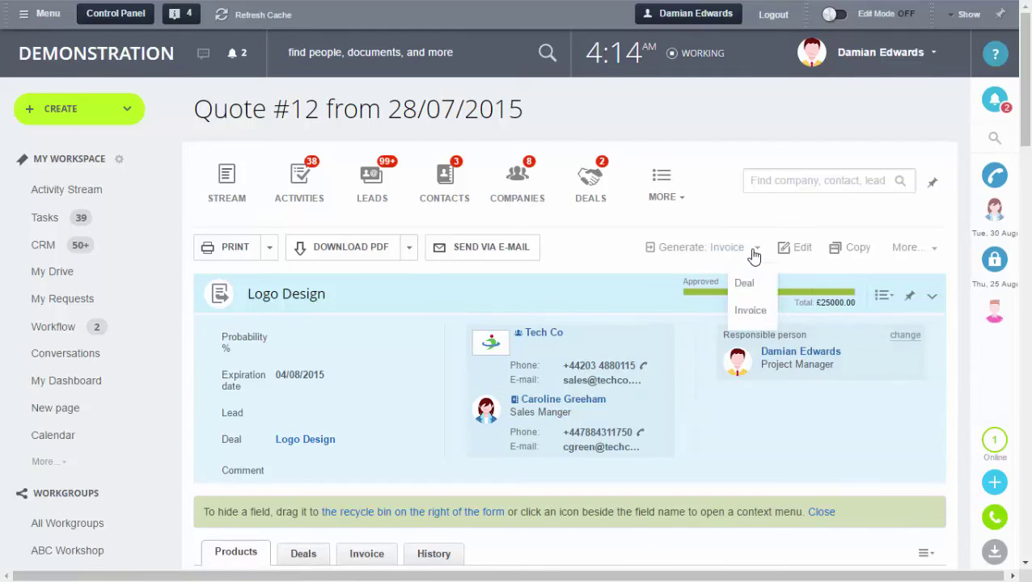
left_click(746, 311)
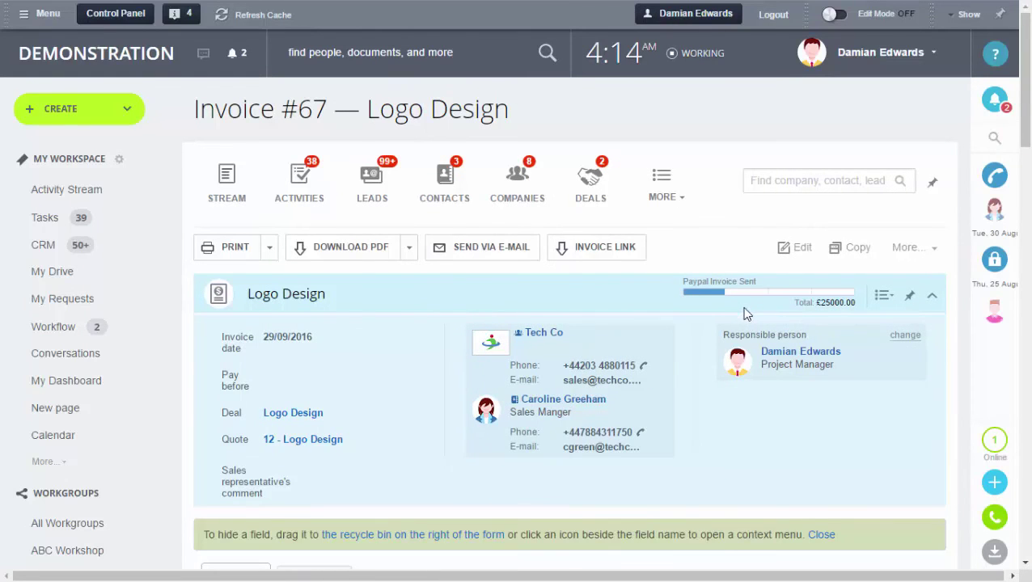
left_click(360, 253)
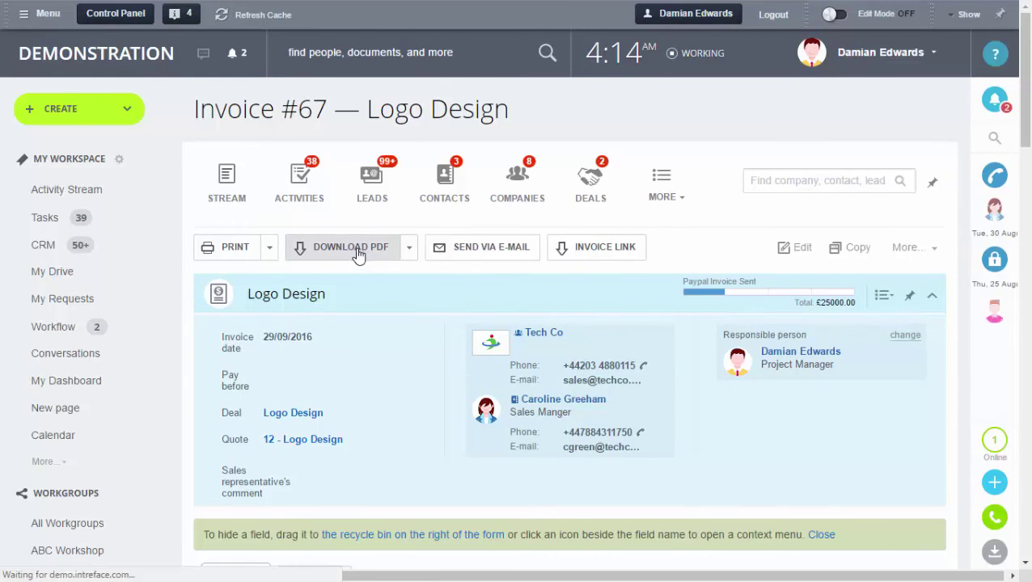
Step: Scroll through Invoice 67.pdf, then display Invoice #67's public payment link
left_click(104, 565)
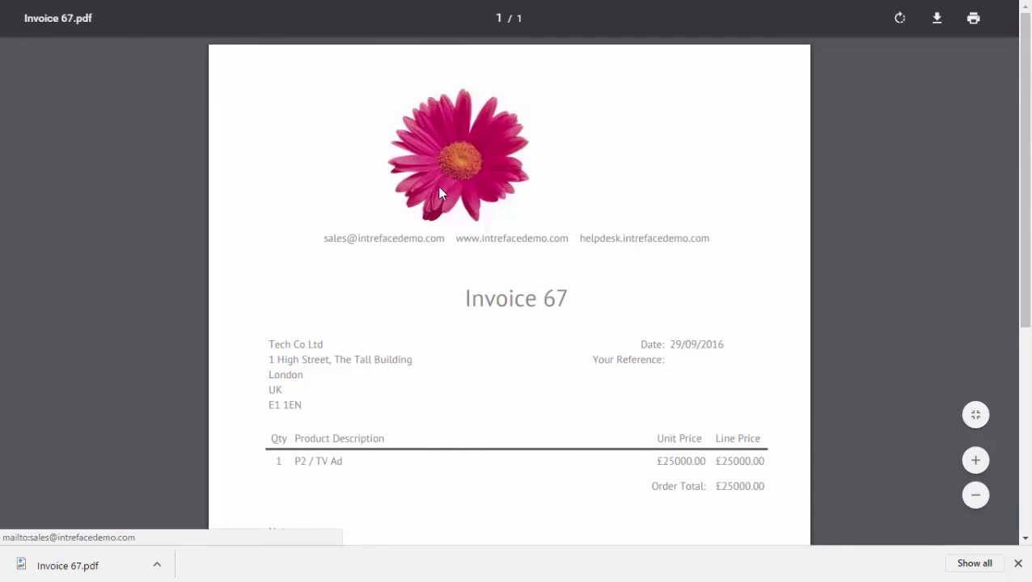
scroll(612, 334, "down", 4)
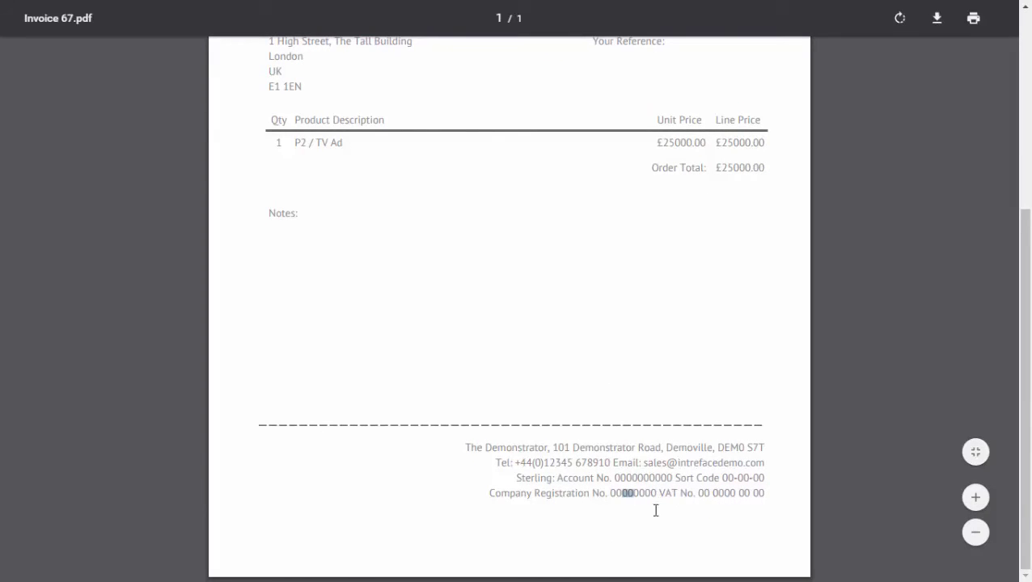
scroll(649, 527, "up", 4)
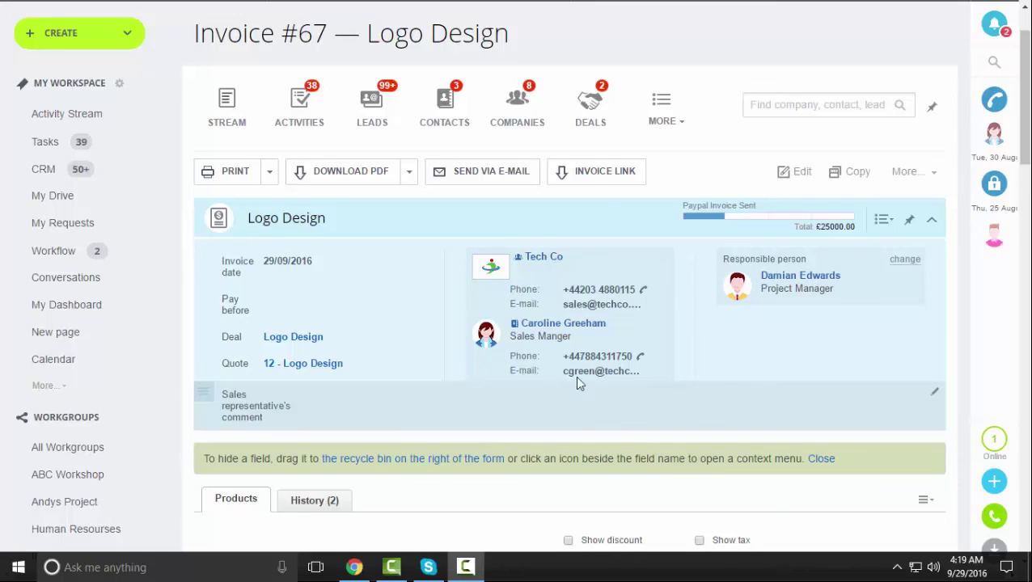
left_click(595, 169)
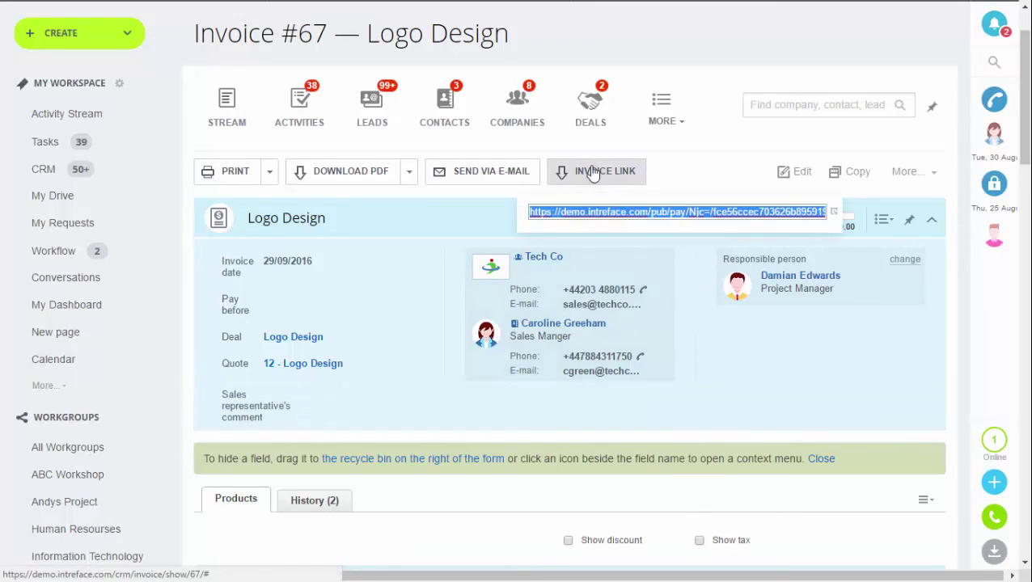